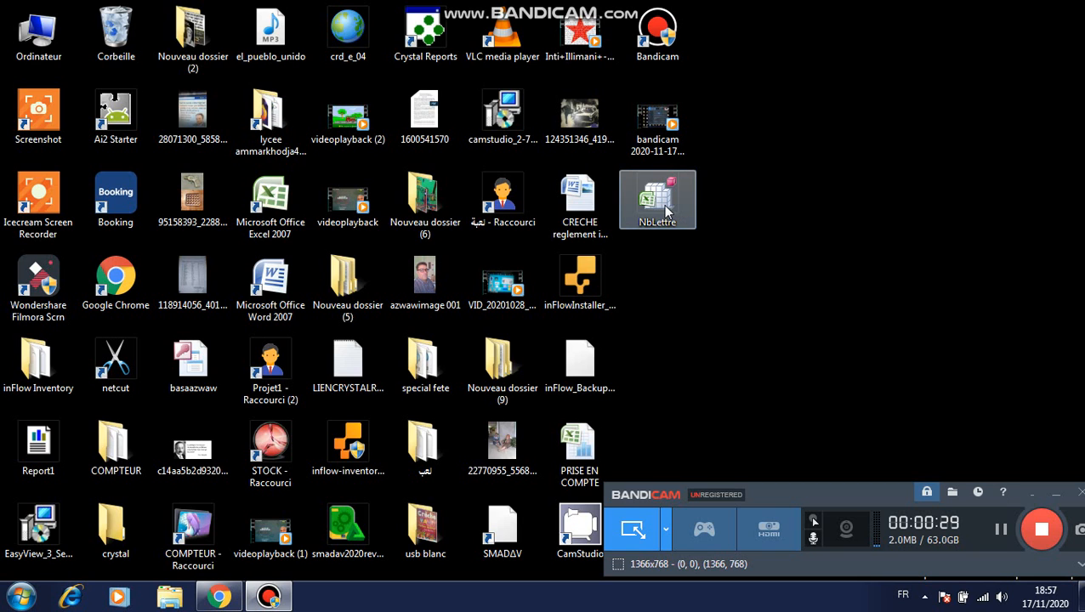
- Copy the NbLettre add-in file from the desktop into the Programmes folder on drive C:, continuing with administrator rights
right_click(668, 213)
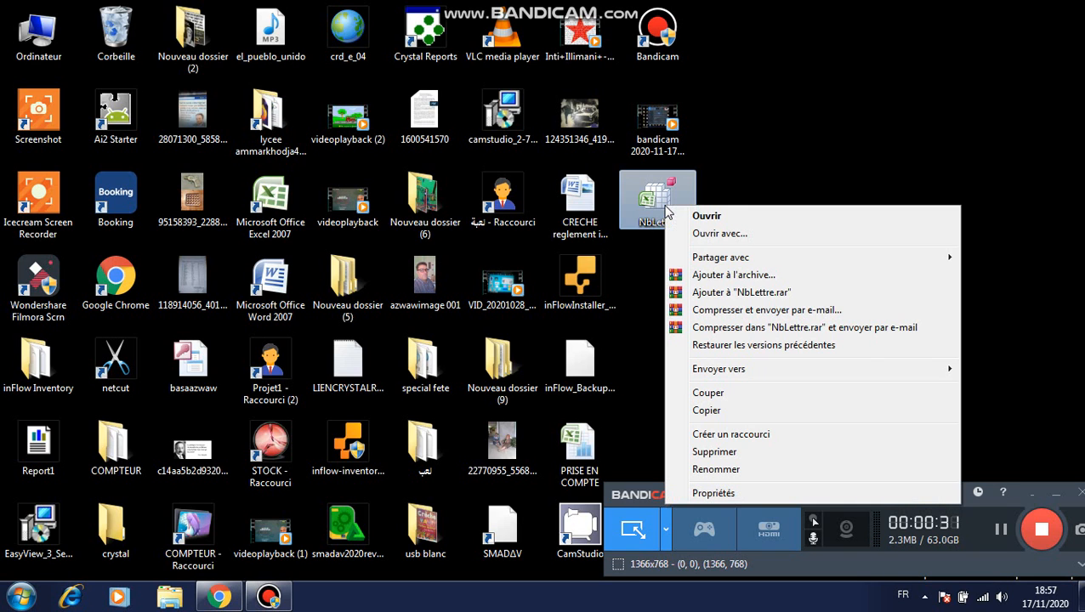
click(725, 413)
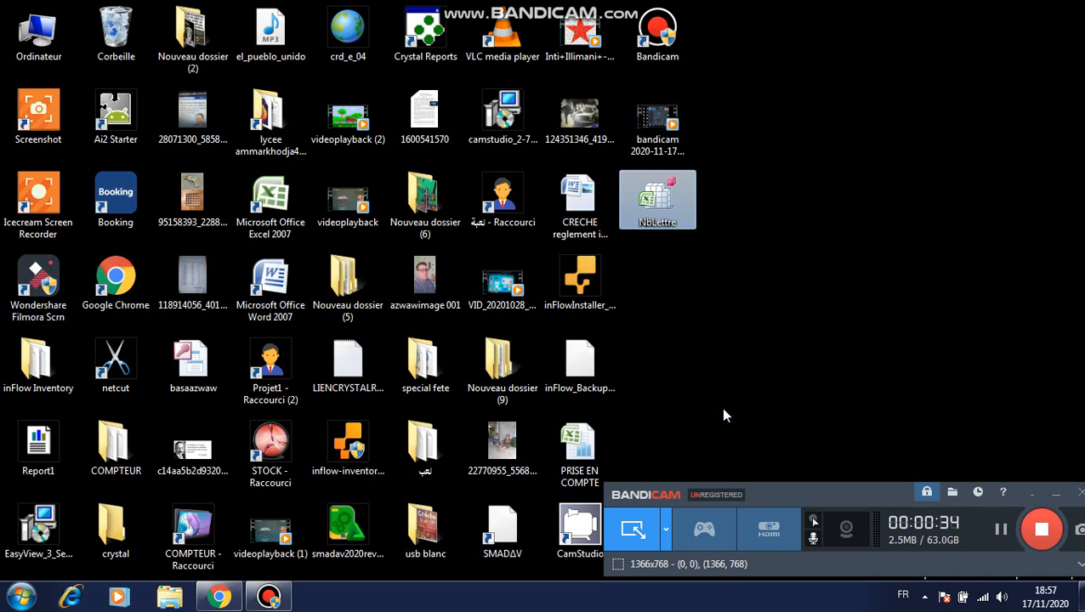
double_click(49, 39)
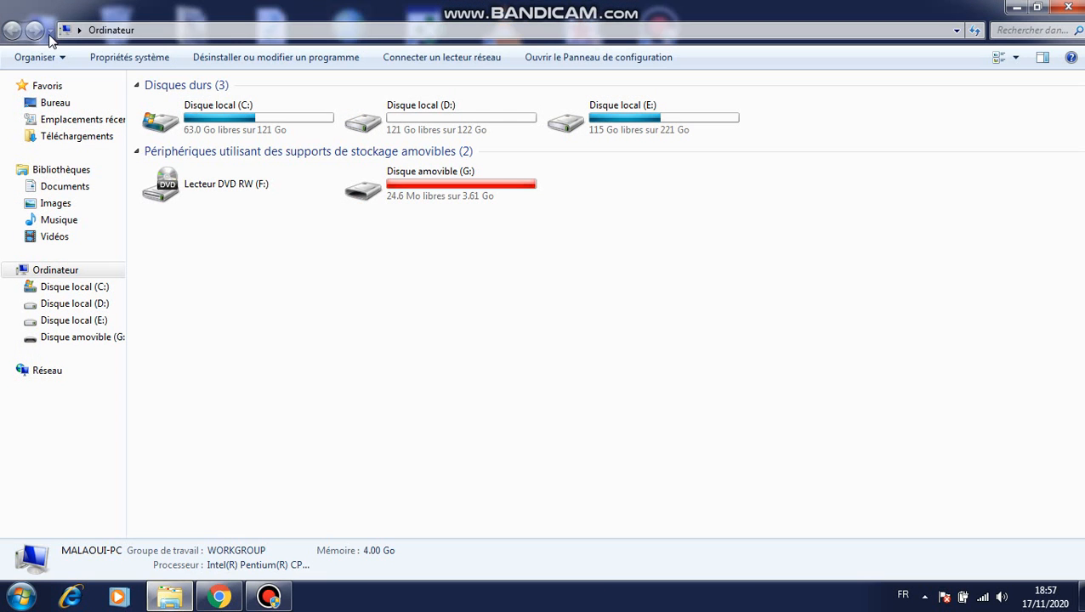
double_click(217, 115)
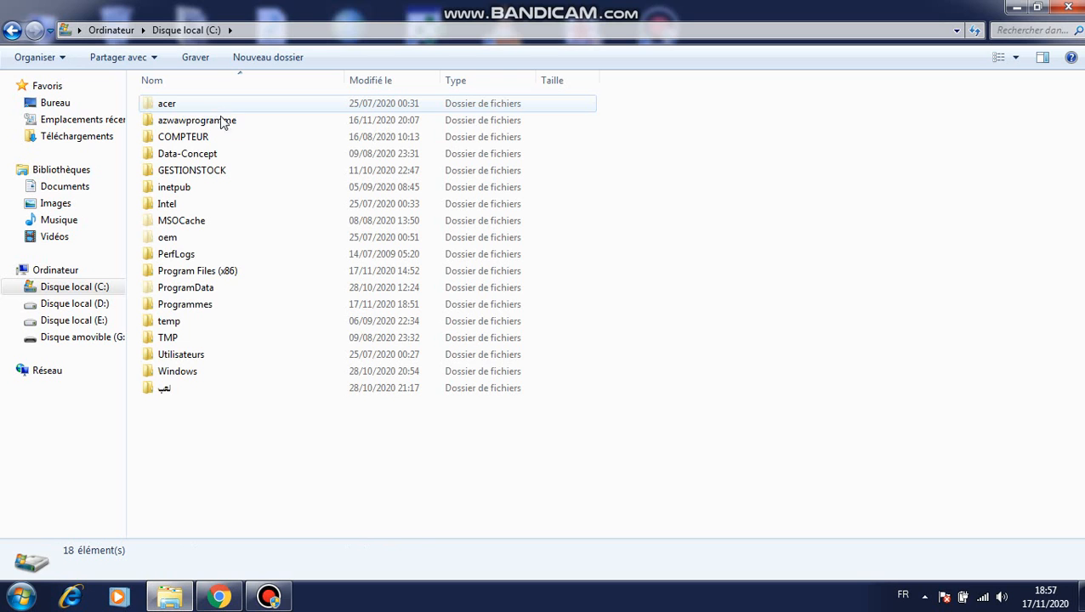
click(233, 309)
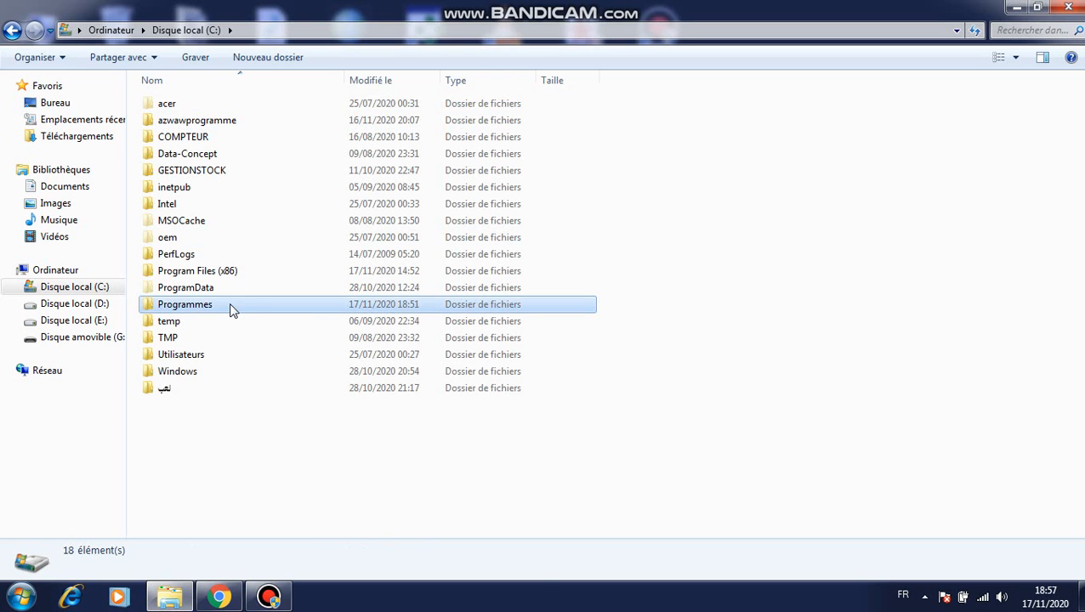
right_click(231, 311)
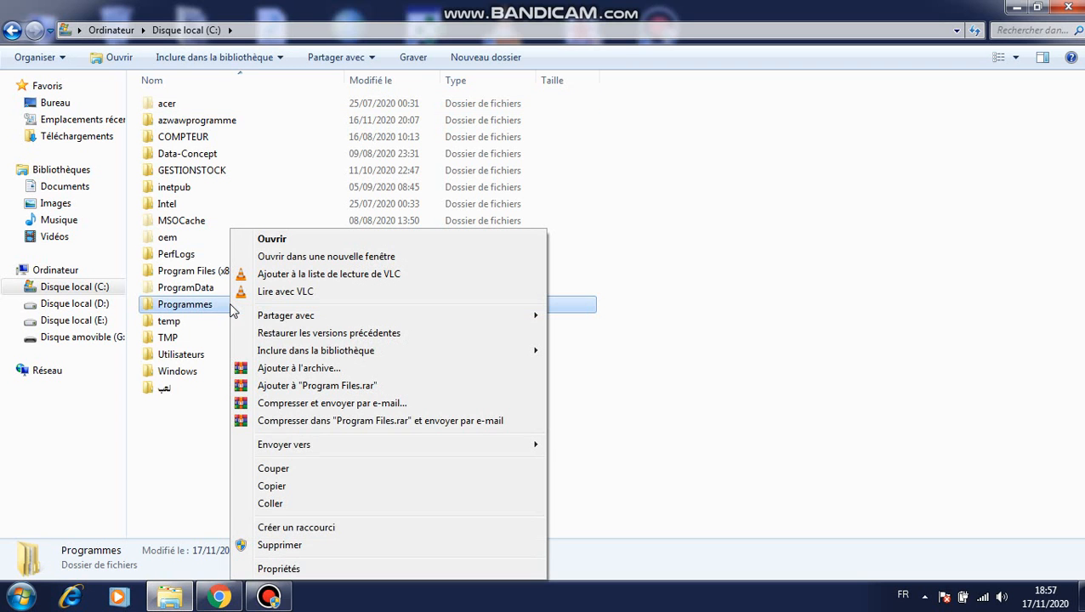
click(293, 506)
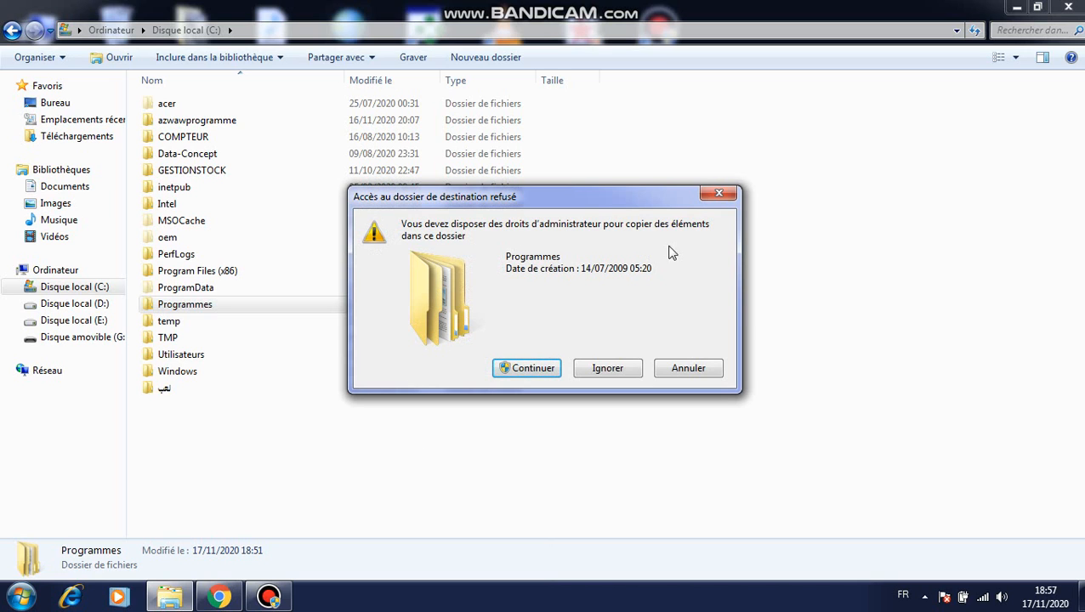
click(527, 373)
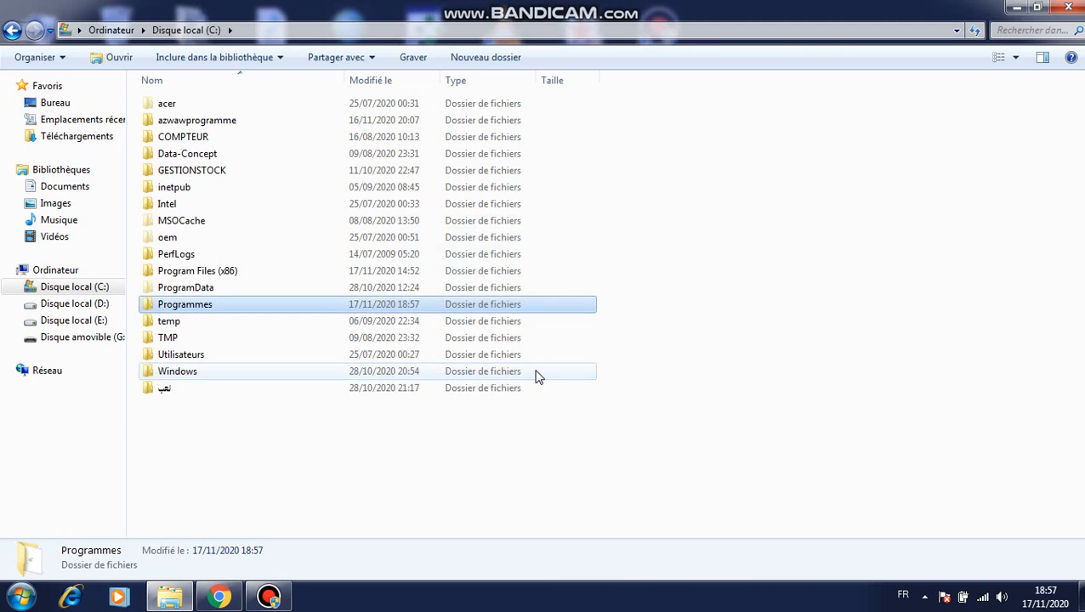
- Check the Programmes folder for the NbLettre file, and close the Explorer window
double_click(334, 302)
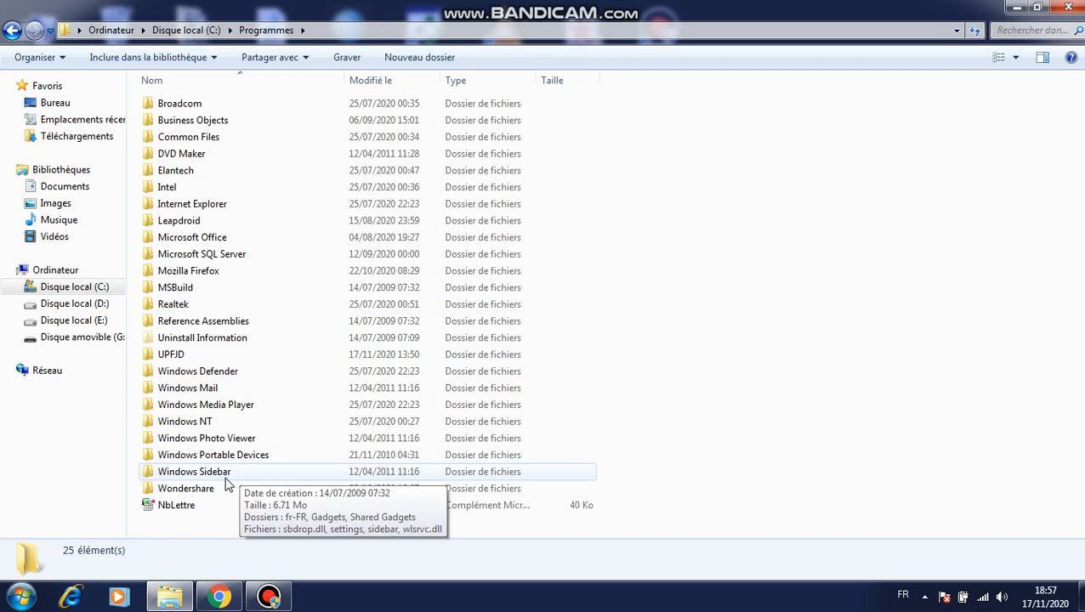
click(180, 510)
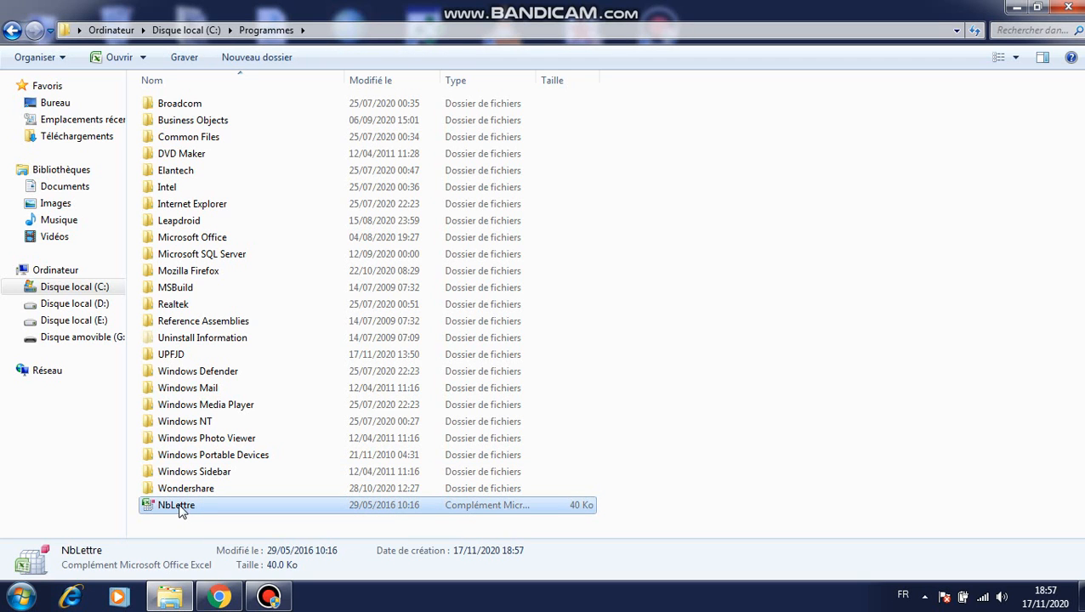
click(1072, 8)
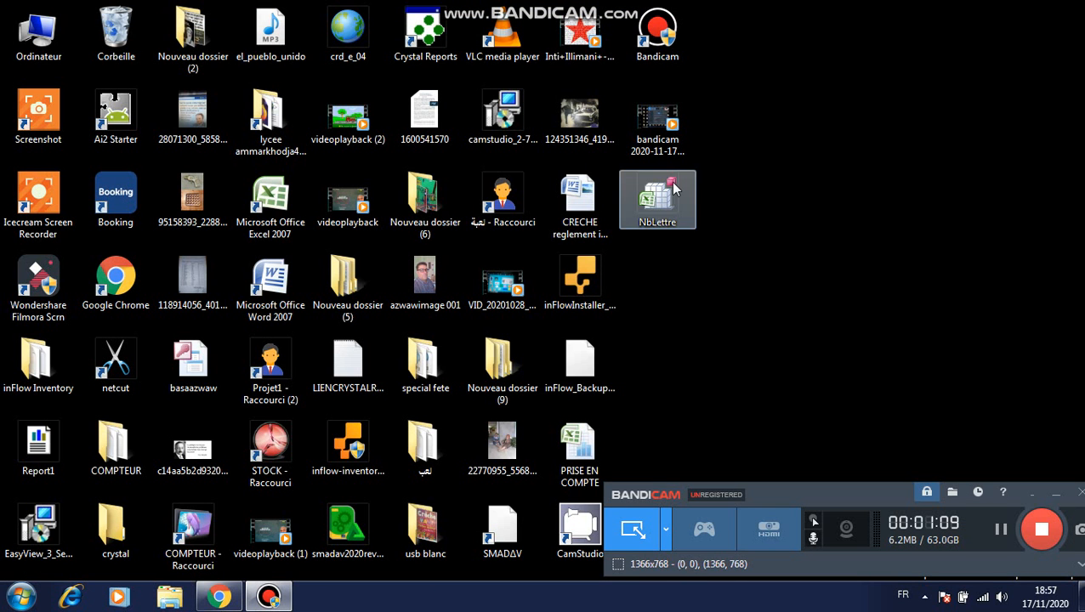
- Launch Microsoft Office Excel 2007 and open its manager for Excel add-ins (Compléments Excel)
double_click(287, 219)
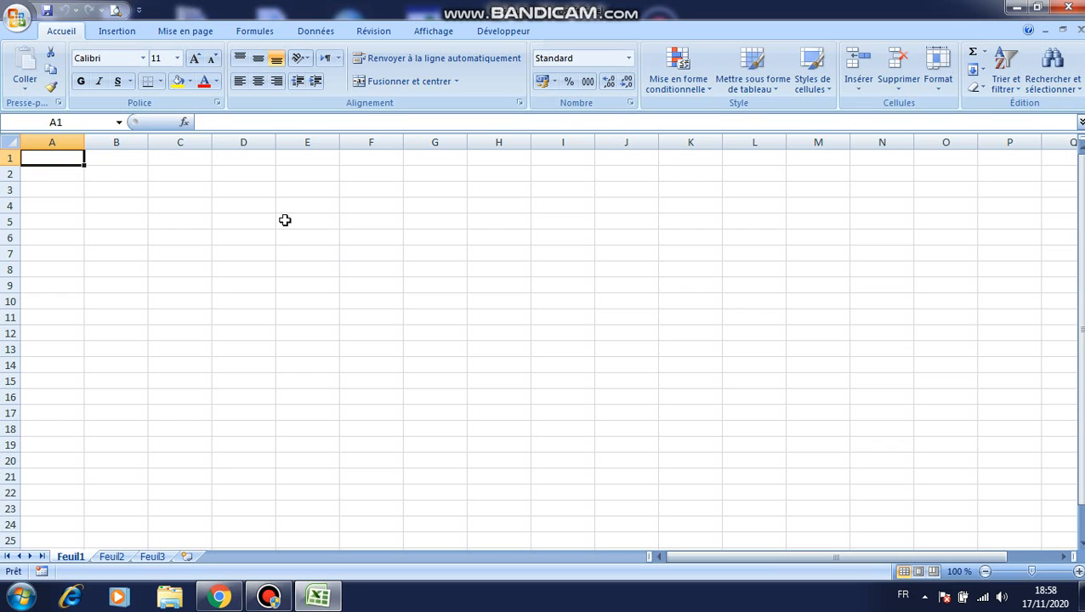
click(17, 17)
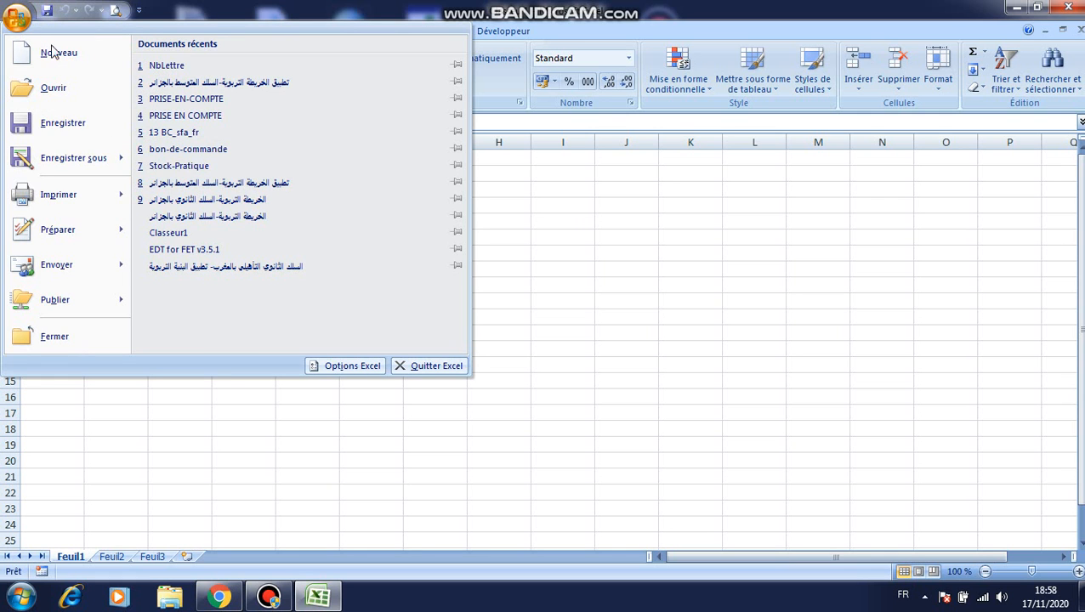
click(365, 371)
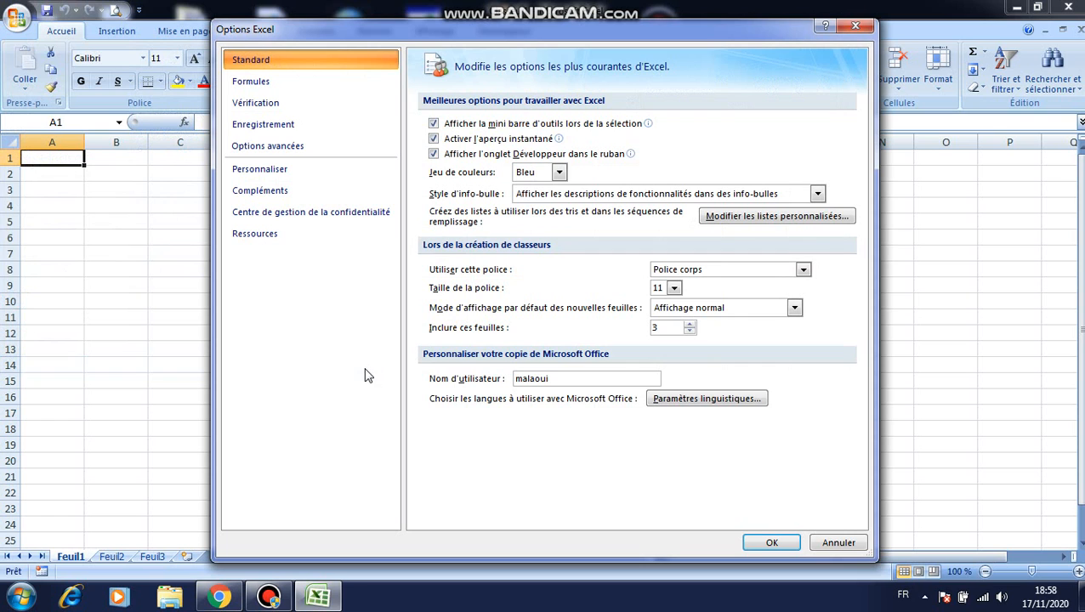
click(283, 193)
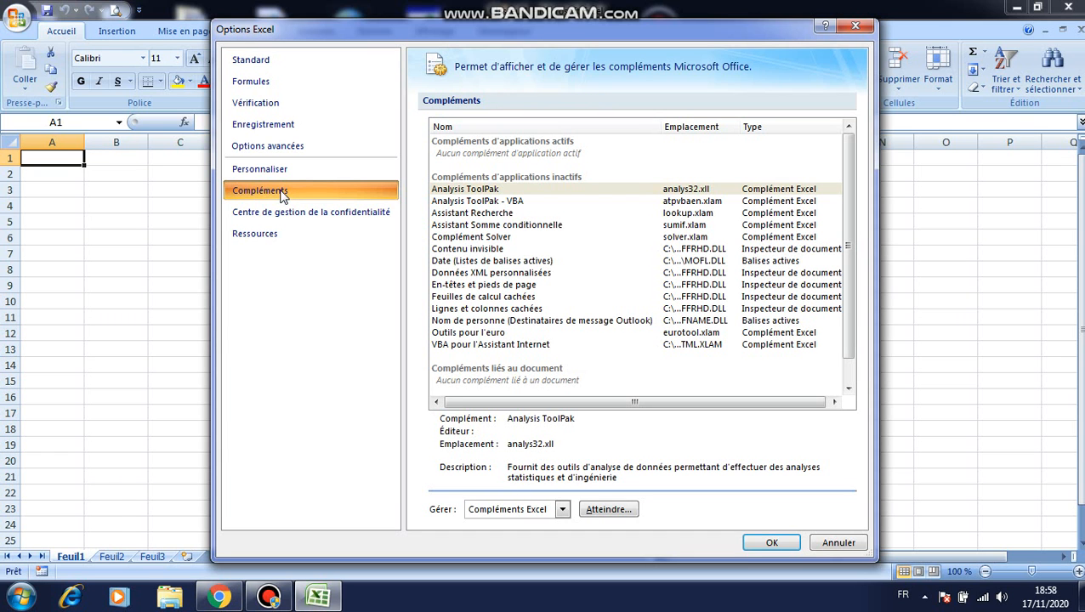
click(595, 515)
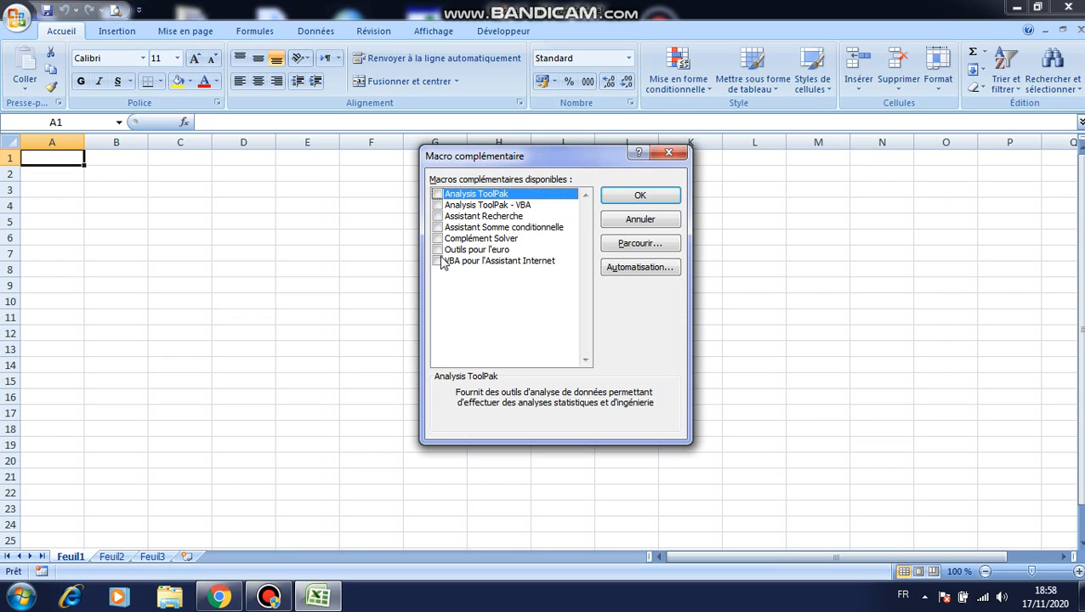
- Load the NbLettre add-in from the Programmes folder on drive C: and accept it as an active add-in
click(645, 250)
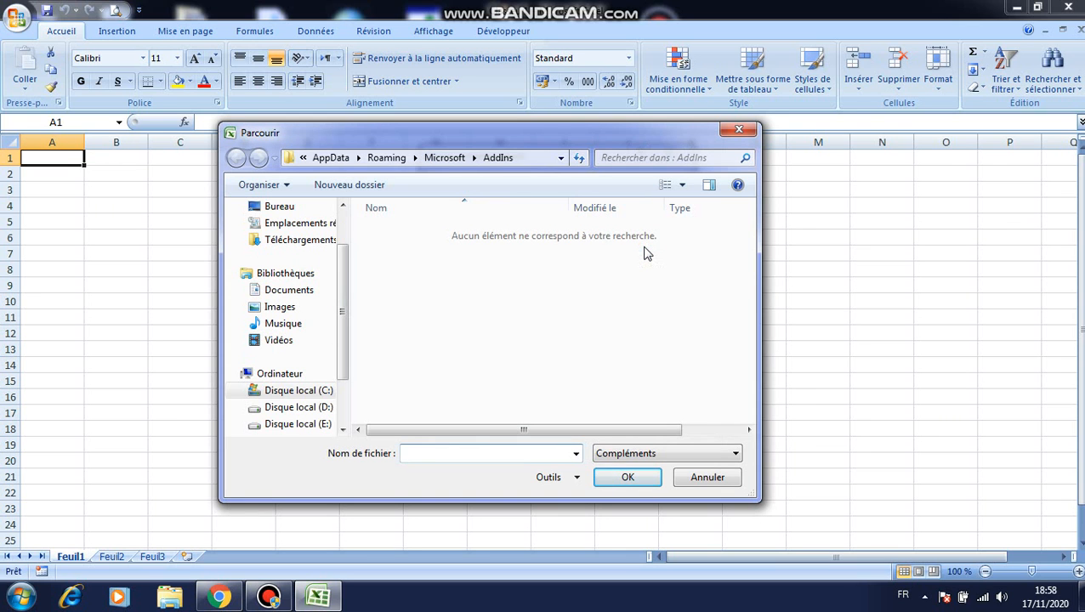
click(307, 396)
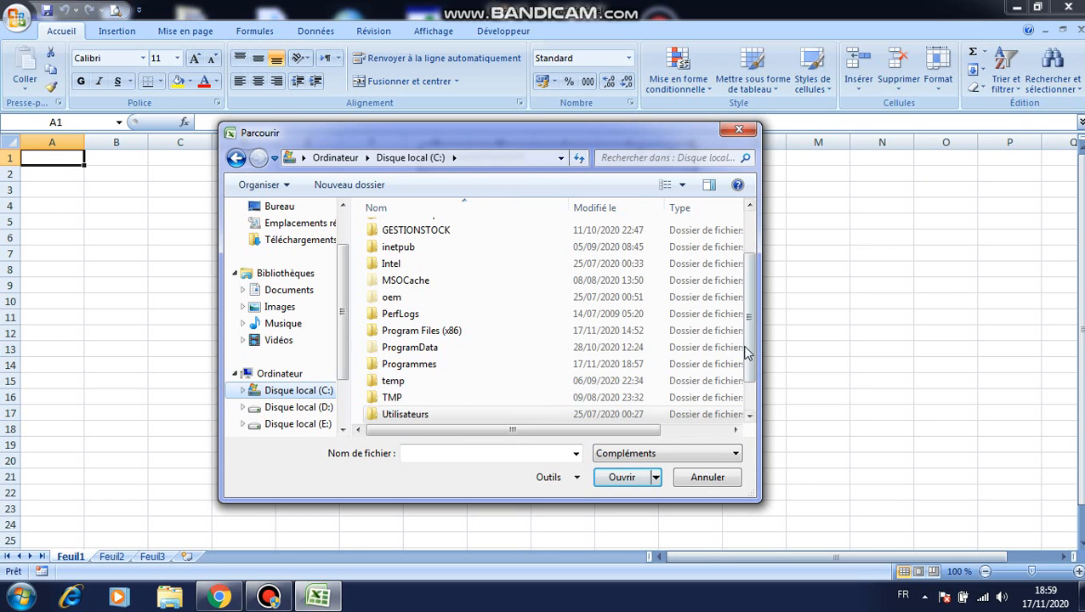
scroll(749, 356, down, 1)
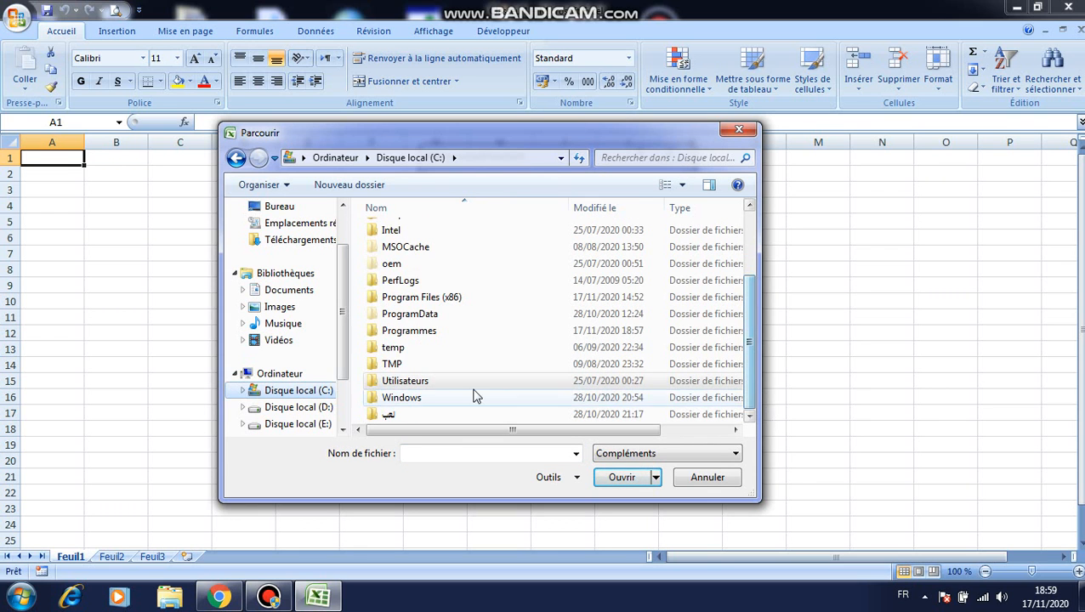
double_click(419, 332)
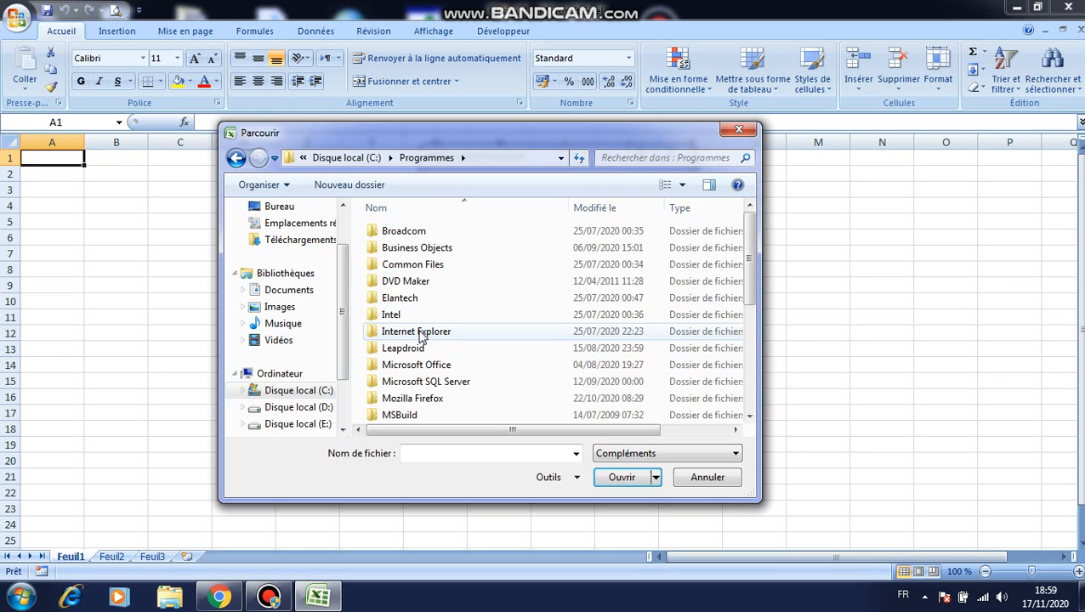
drag(752, 281, 768, 399)
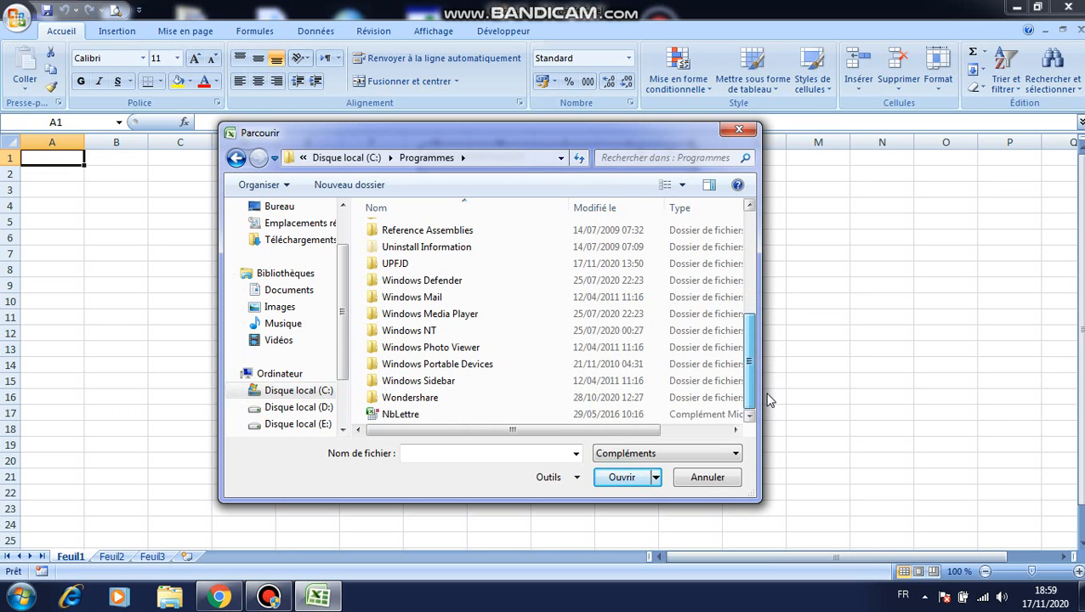
click(418, 417)
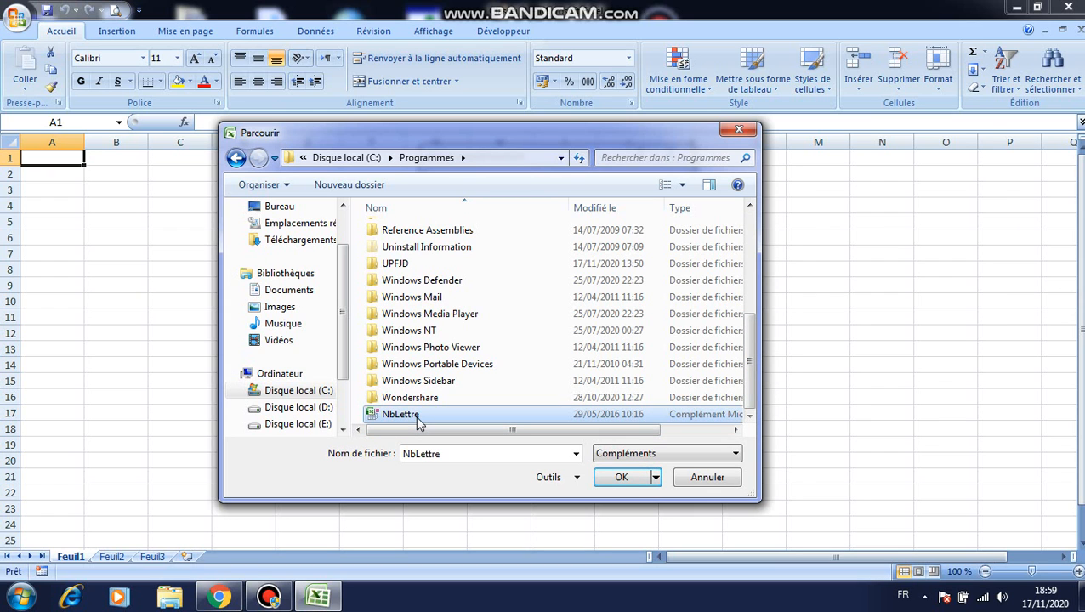
click(622, 478)
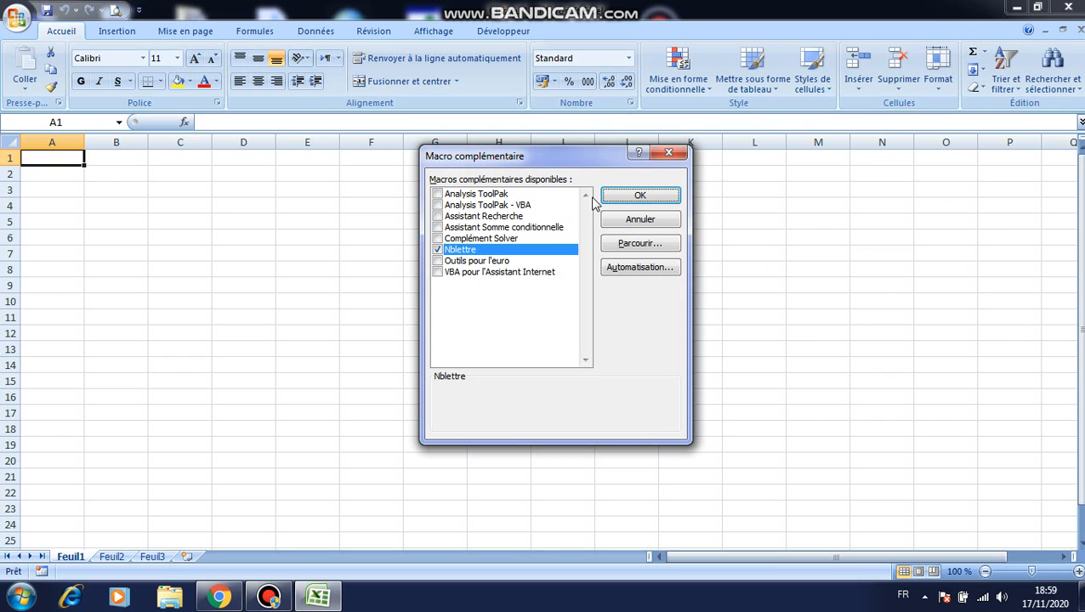
click(635, 197)
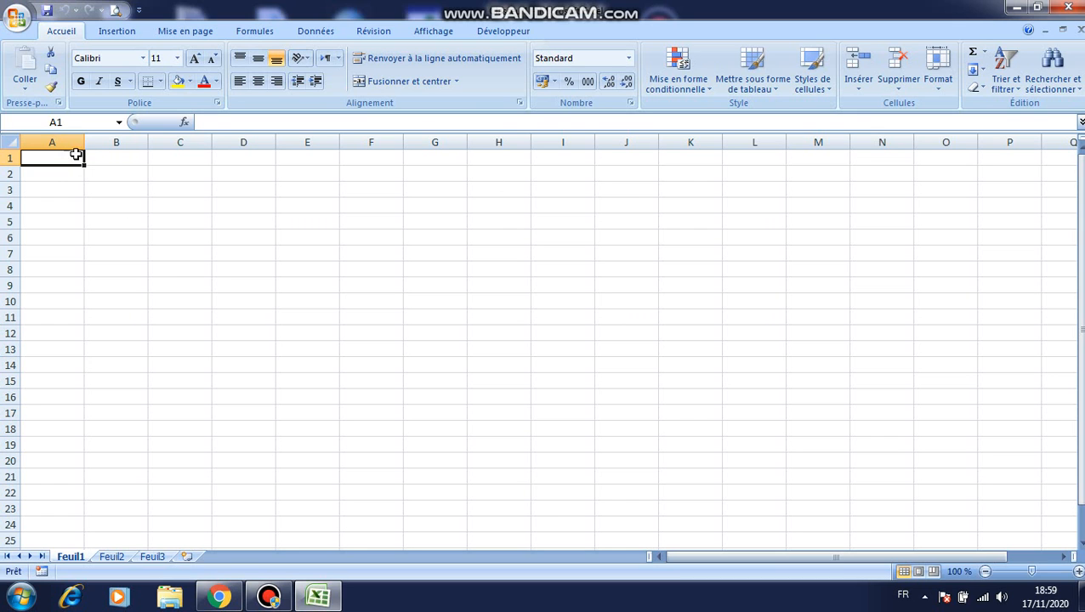
- Widen column A and fill cell A1 with yellow and cell A4 with light grey
drag(83, 143, 136, 144)
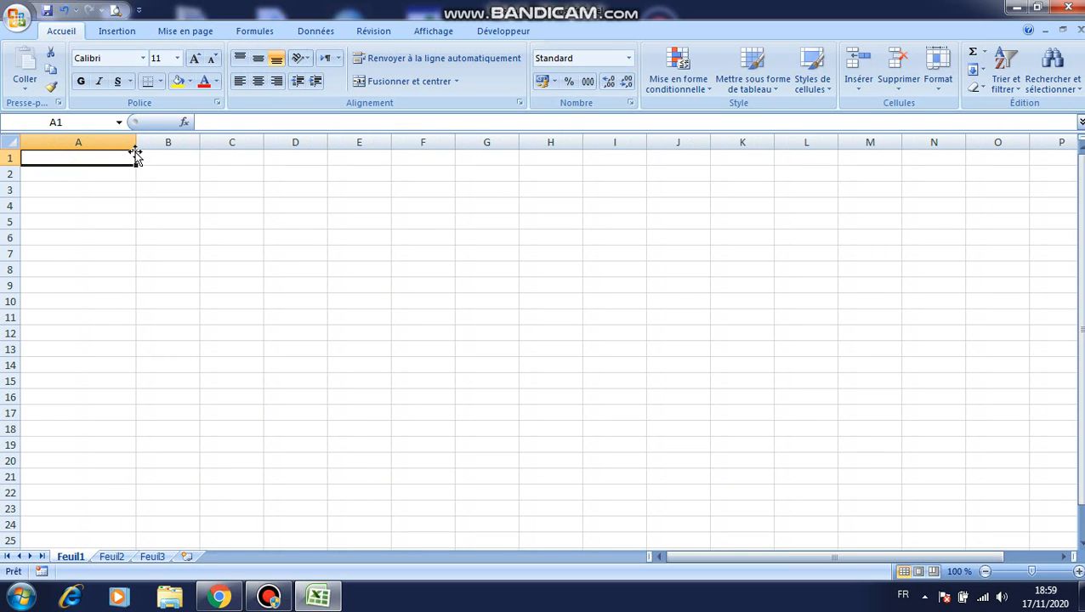
click(178, 82)
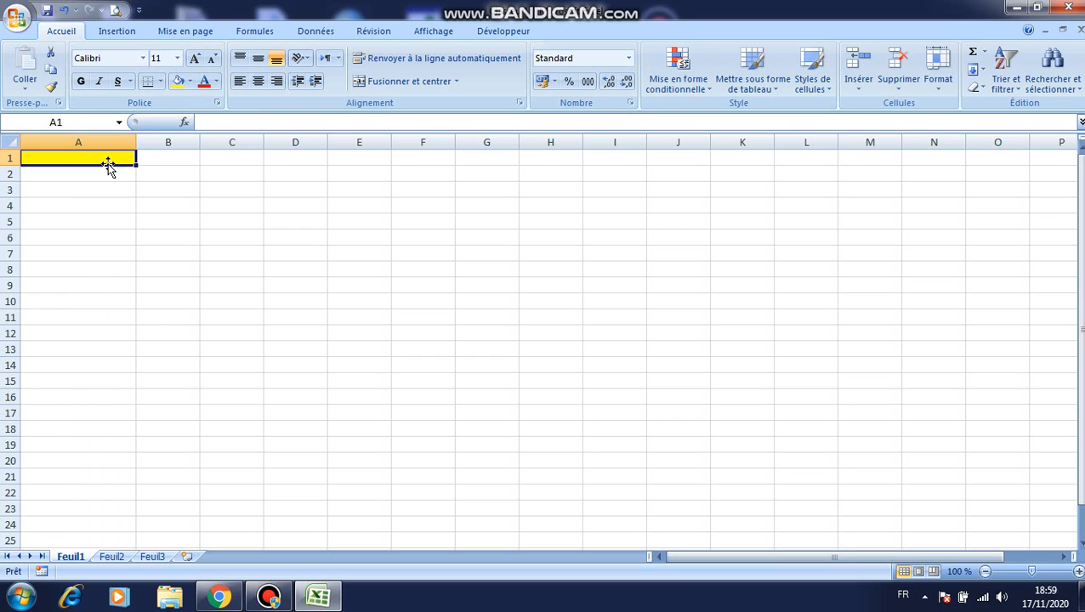
click(82, 204)
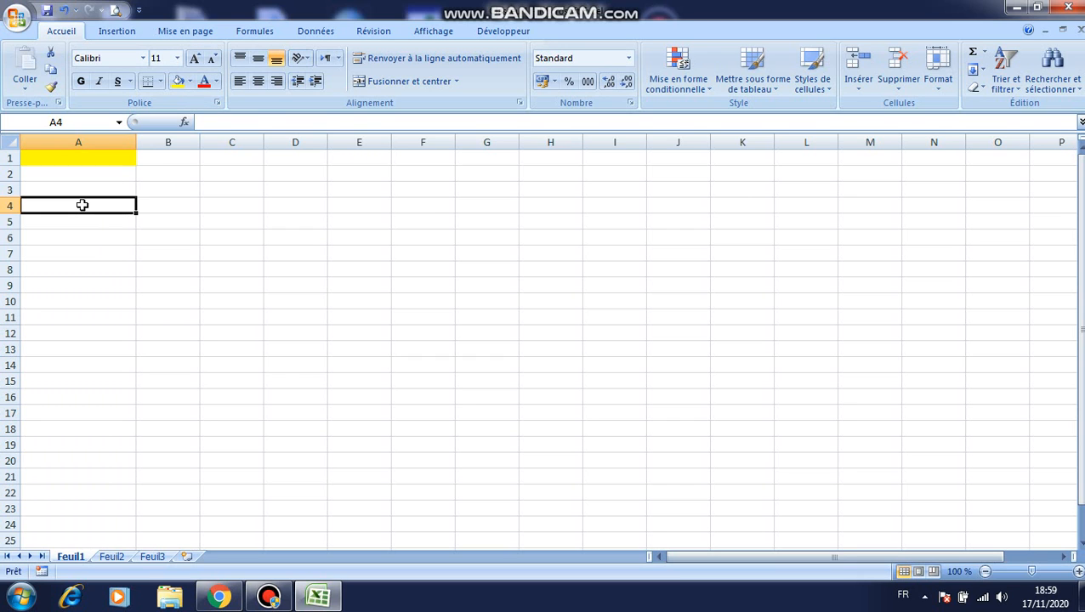
click(190, 82)
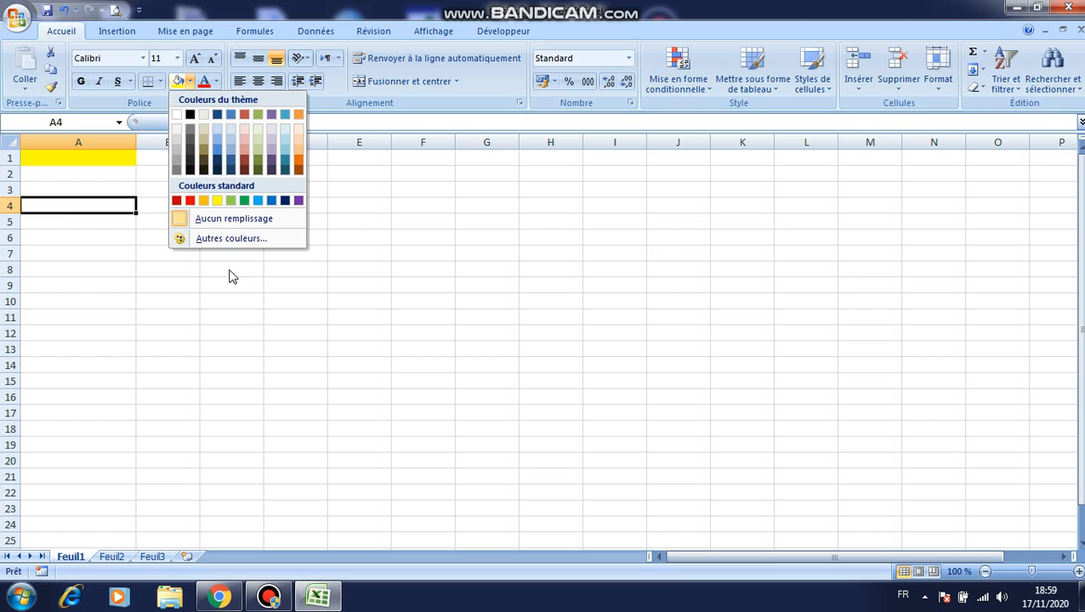
click(176, 145)
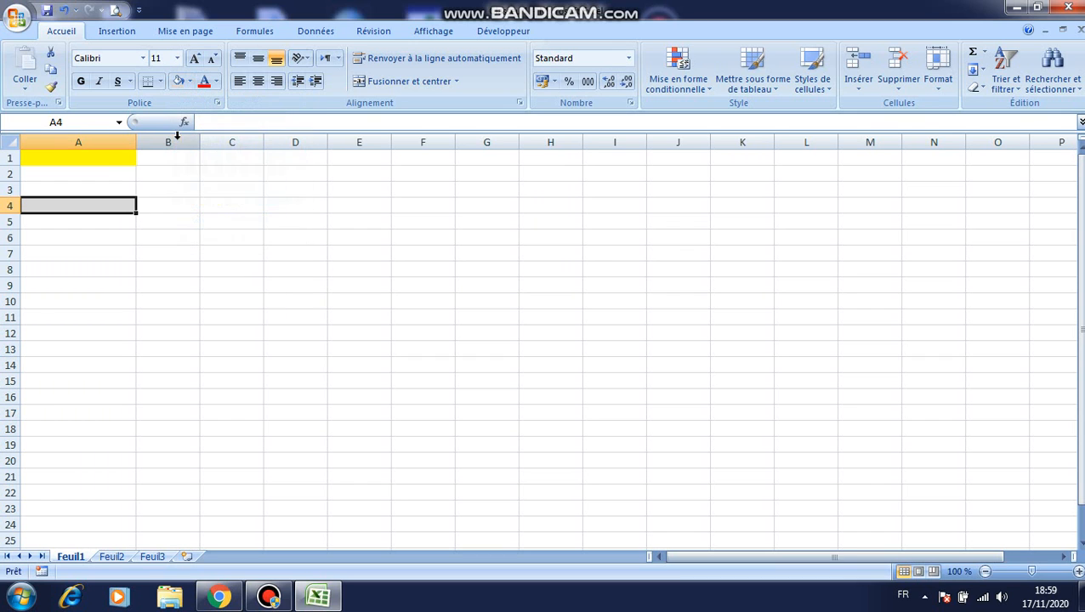
- Enter the amount 12585.29 in cell A1
click(109, 161)
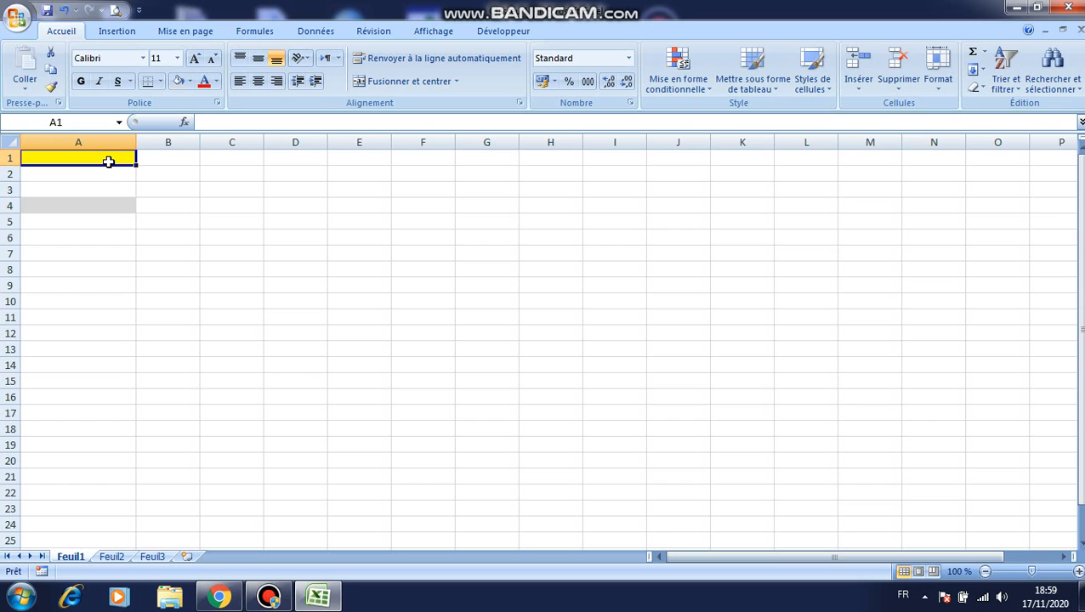
text(12)
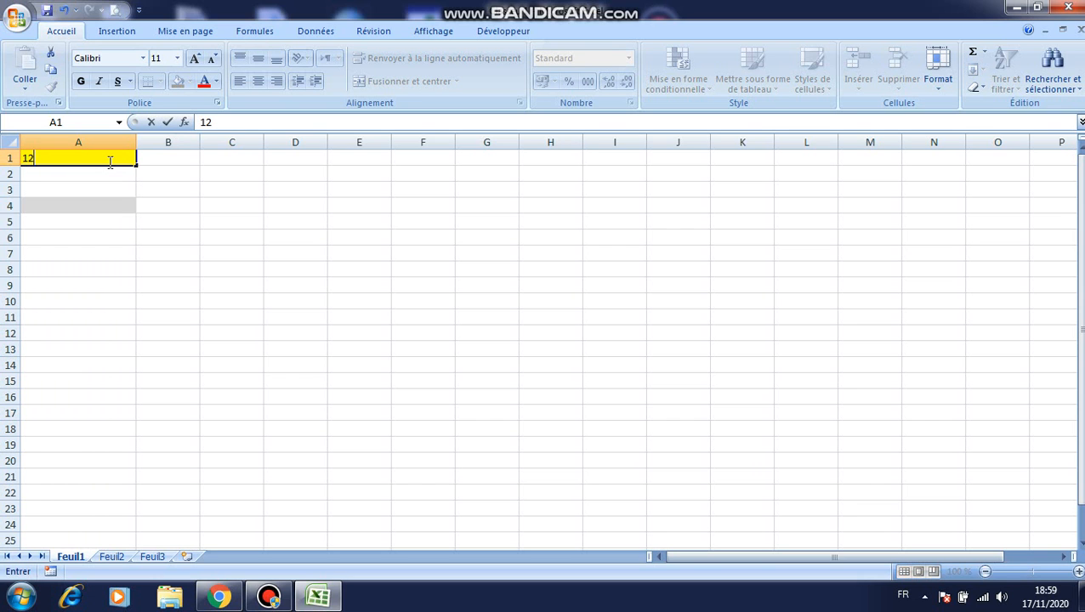
text(585.29)
- Insert the ConvNumberLetter function from the Personnalisées category into cell A4
click(94, 204)
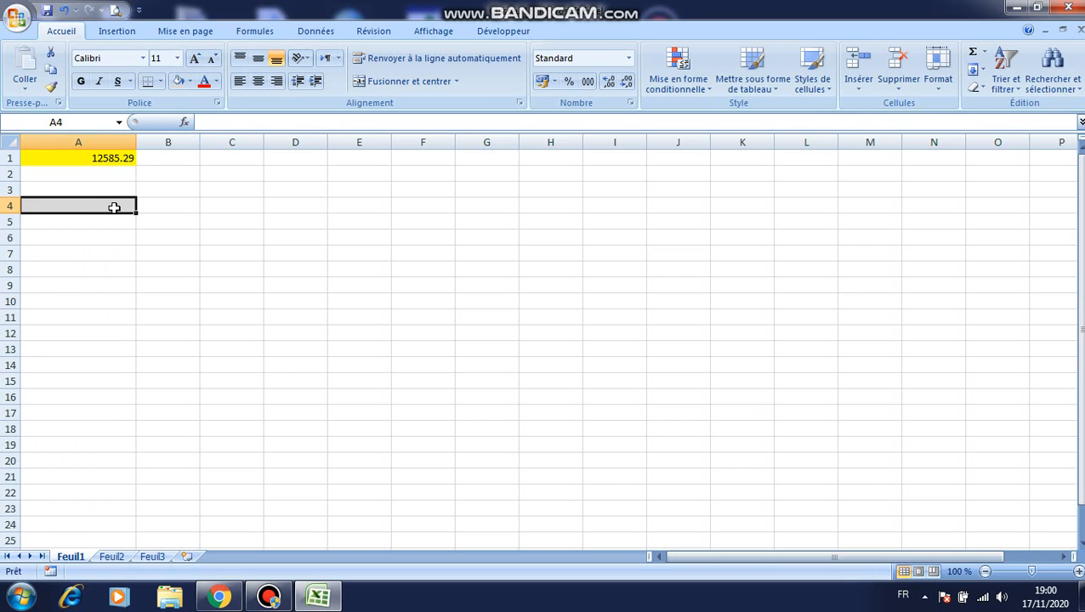
click(185, 122)
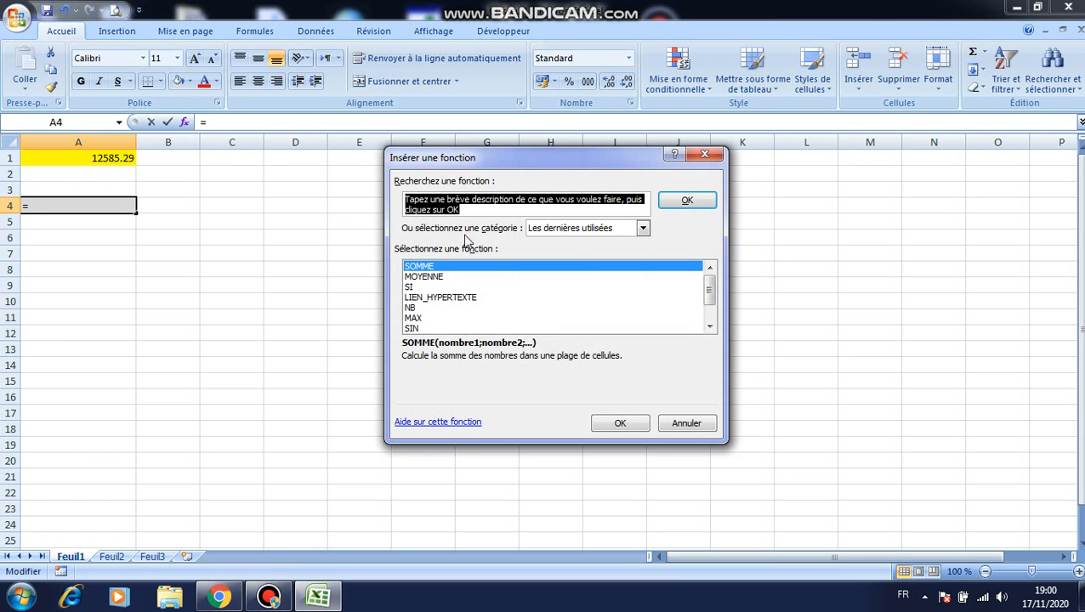
click(644, 230)
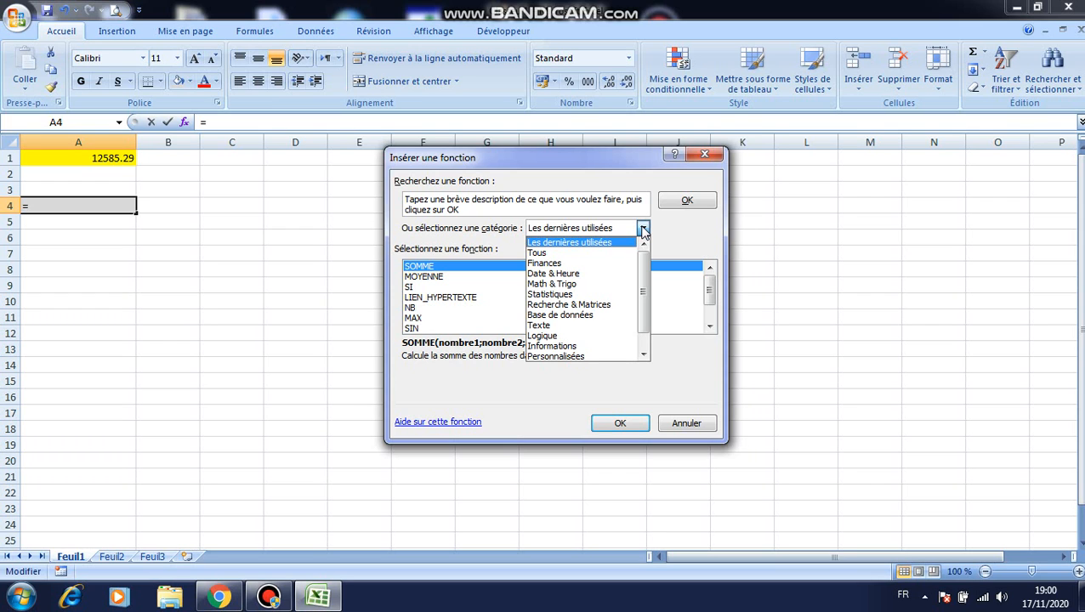
click(593, 357)
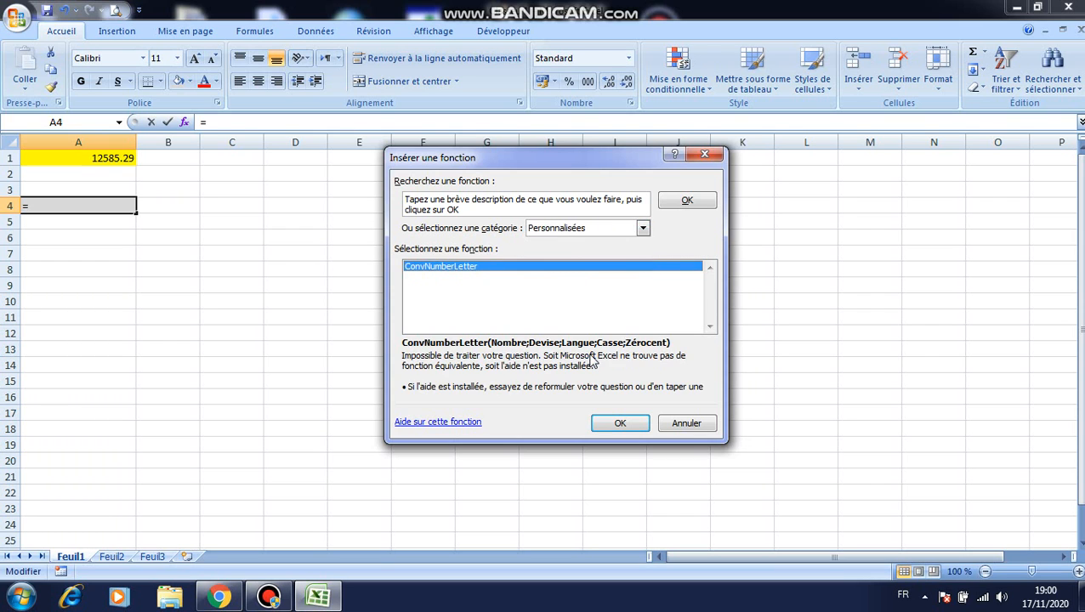
click(629, 426)
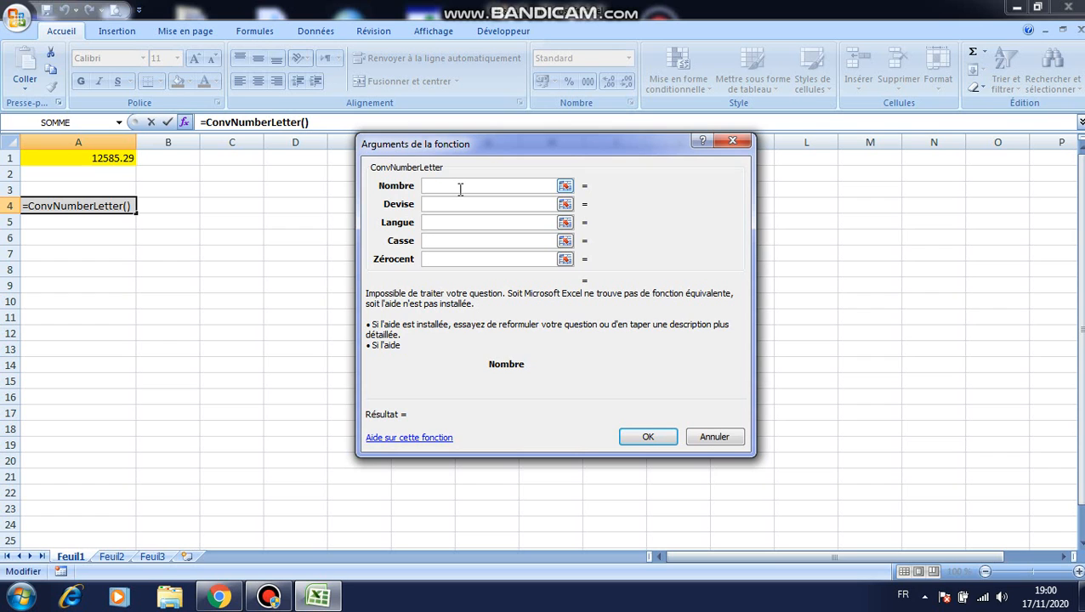
- Set the function's Nombre argument to cell A1 and its Devise argument to 4
click(108, 157)
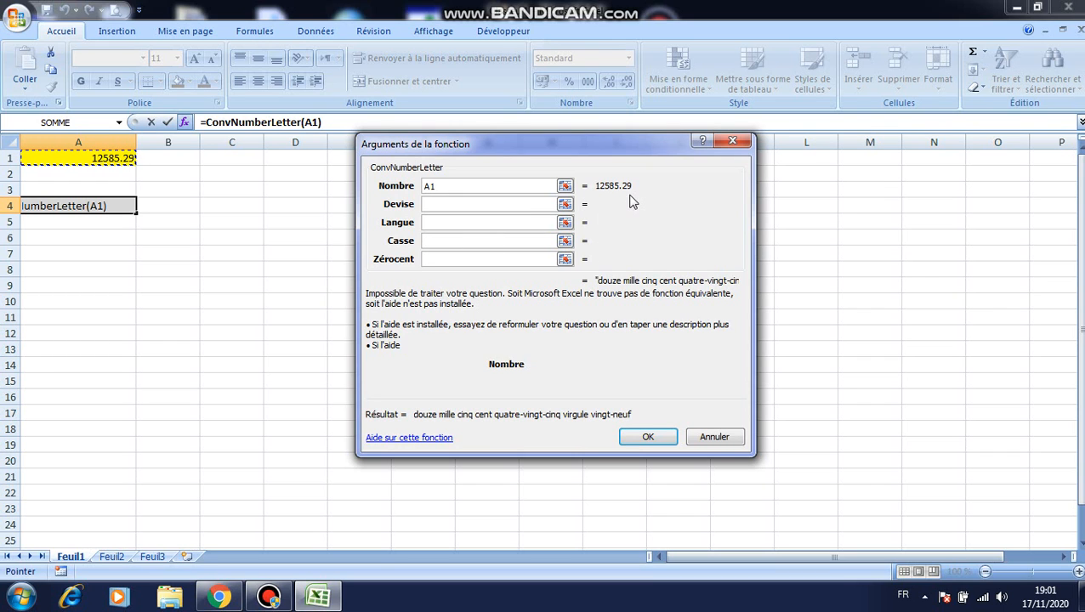
click(518, 204)
text(4)
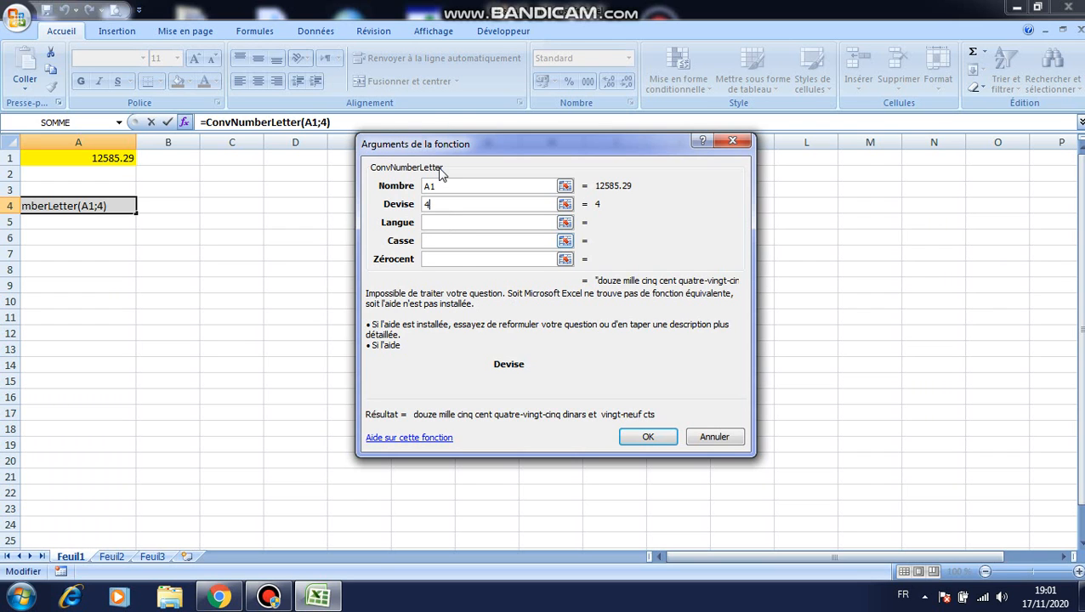
- Leave the Langue argument empty, set Casse to 2, and dismiss the Windows colour scheme warning
click(444, 223)
click(443, 241)
text(2)
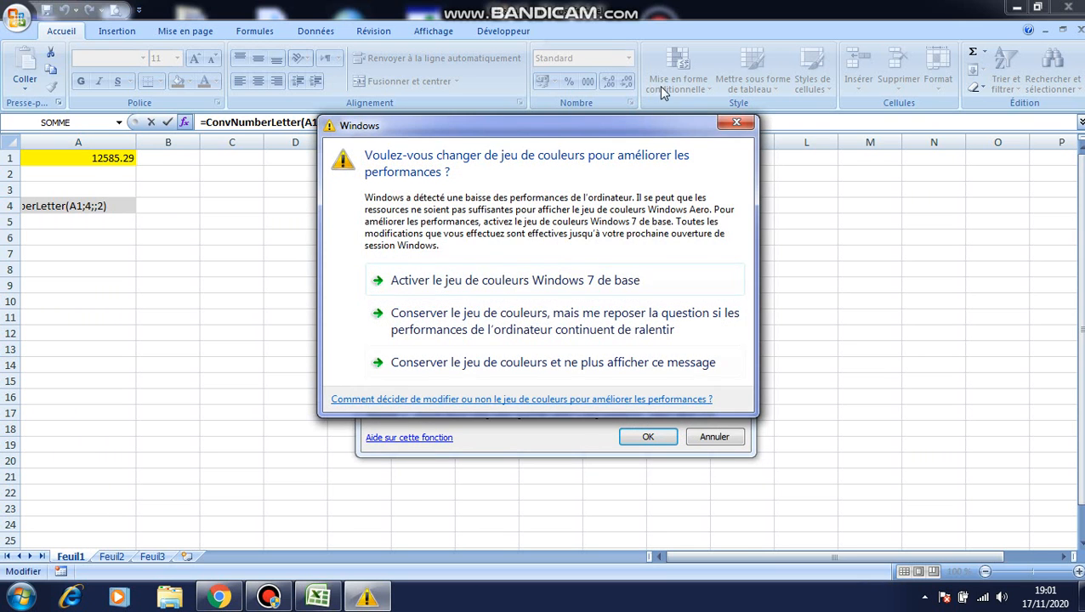
click(735, 122)
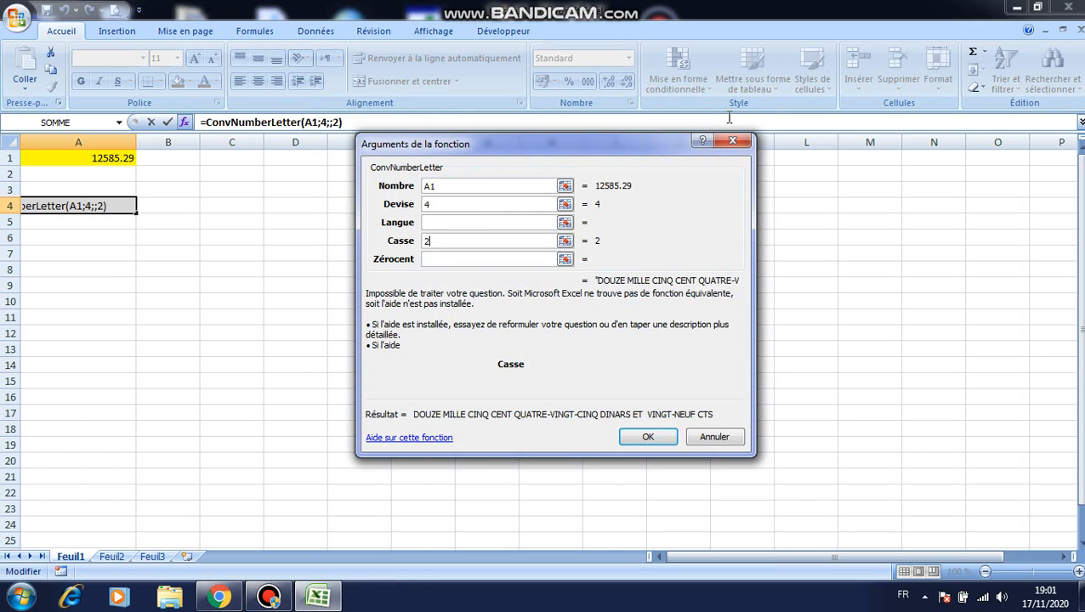
- Try the value 1 for the Casse argument, and set it back to 2
key(BackSpace)
text(1)
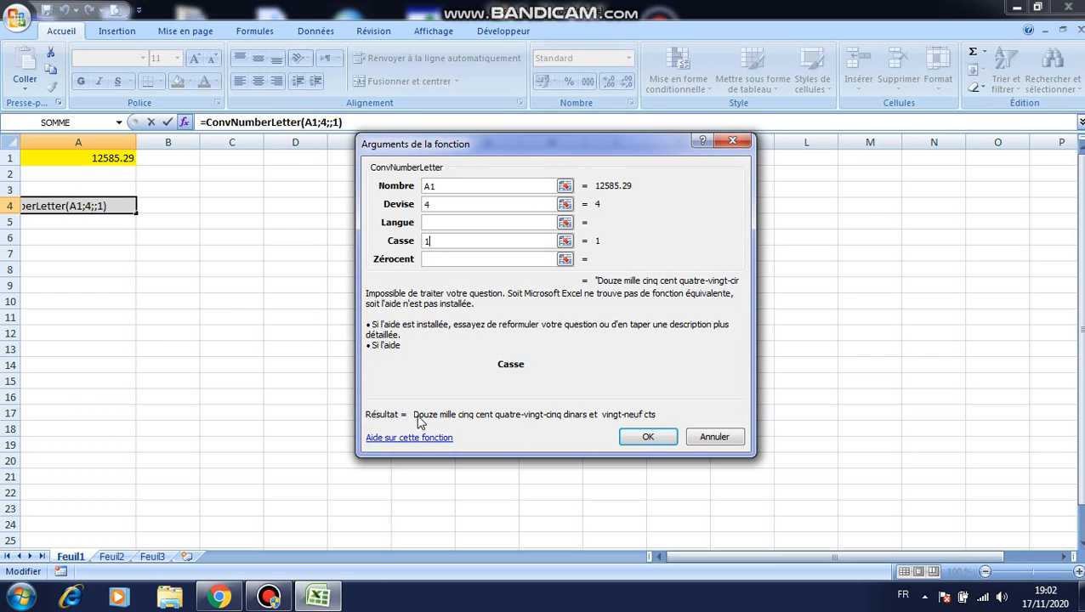
key(BackSpace)
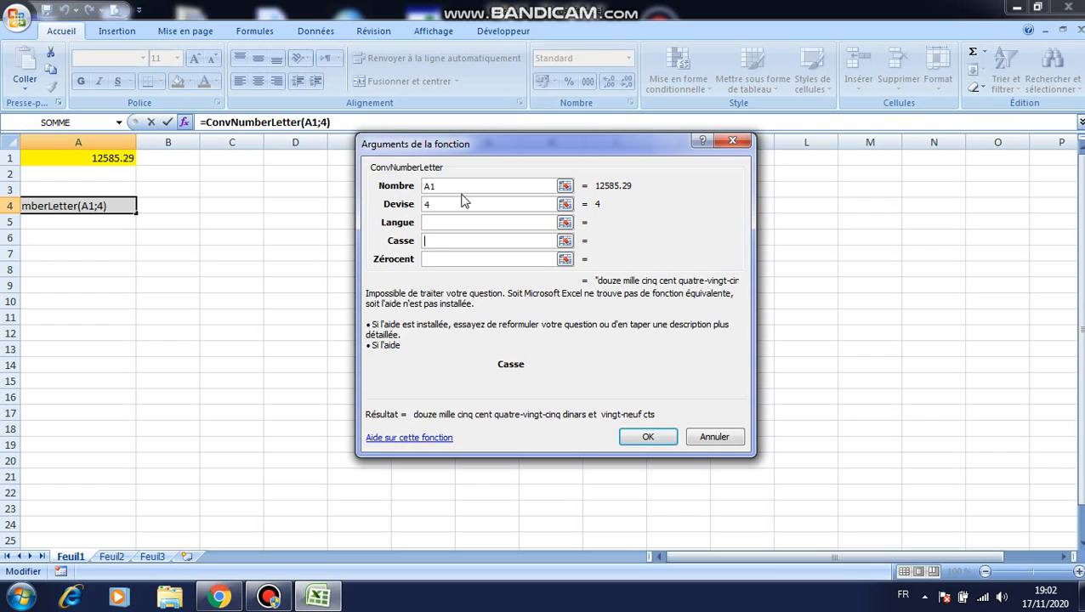
text(2)
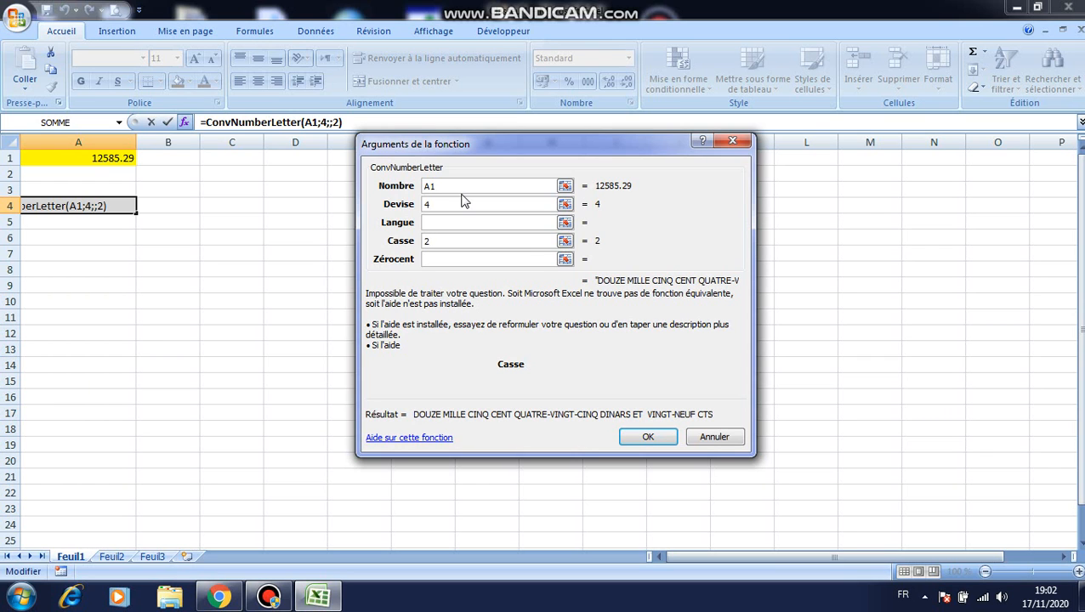
- Set the Zérocent argument to 1 and accept the ConvNumberLetter formula in cell A4
click(446, 259)
text(1)
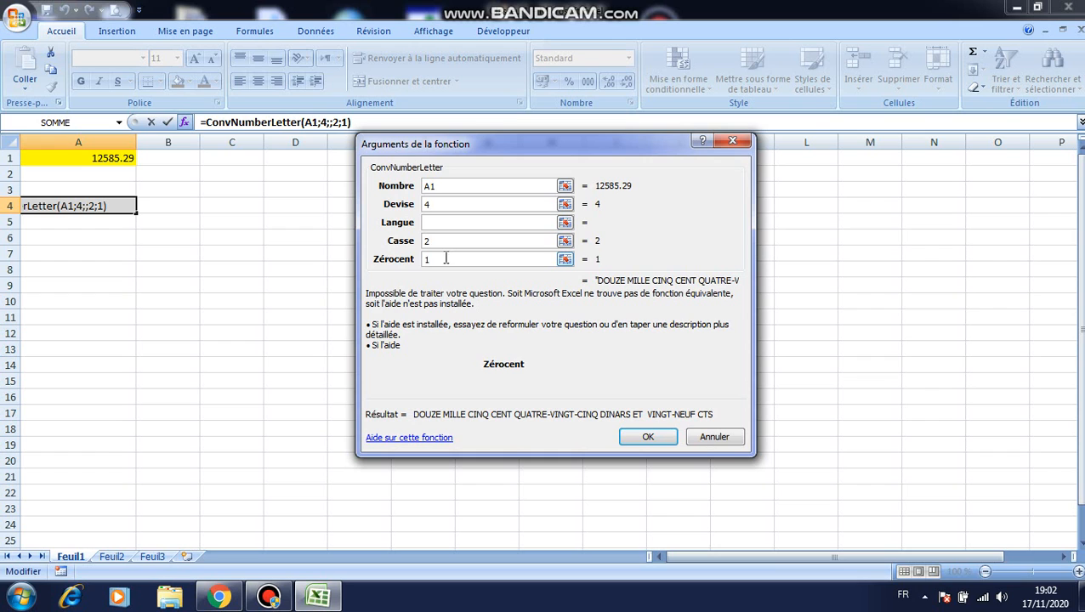
click(670, 443)
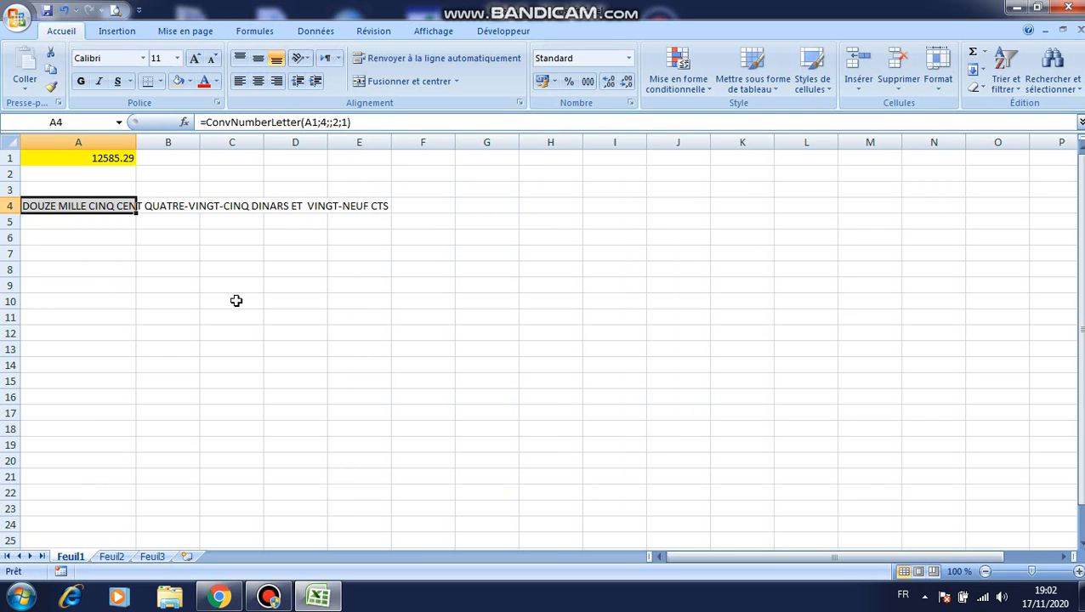
click(54, 217)
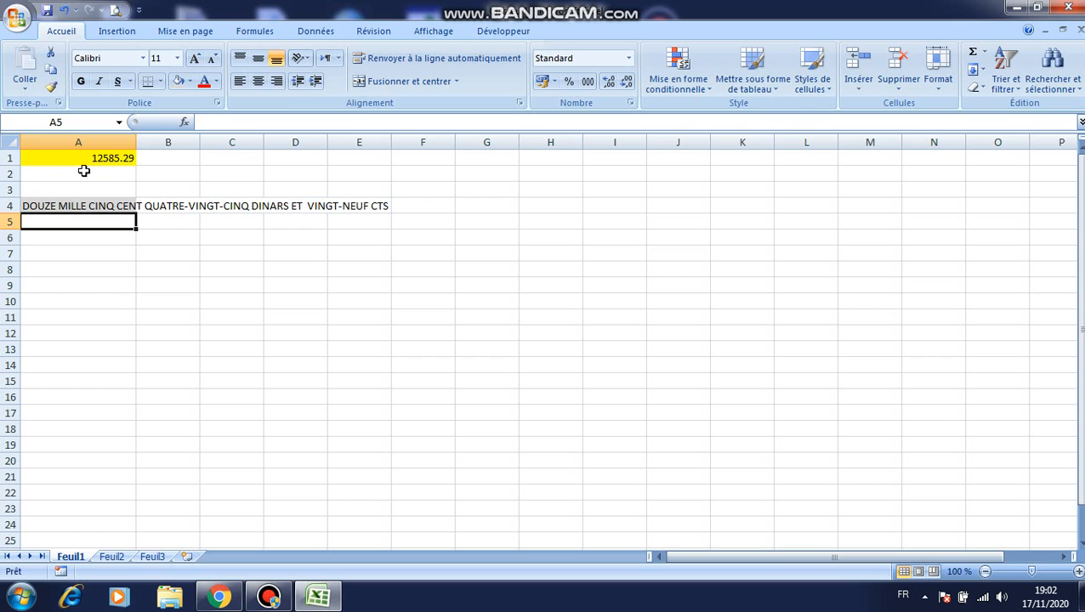
drag(106, 167, 102, 232)
click(102, 231)
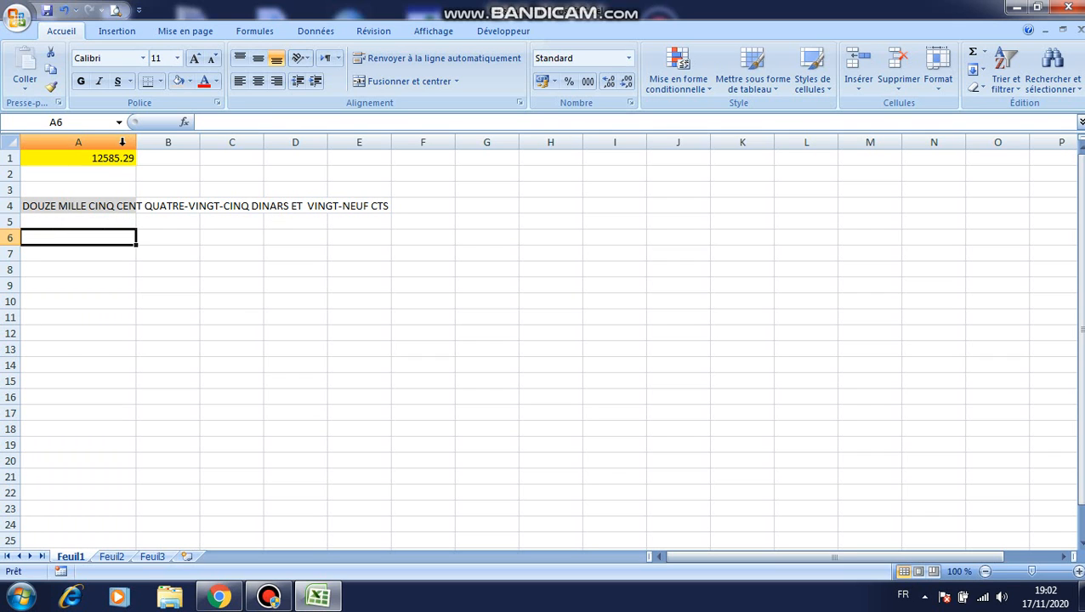
- Replace the amount in cell A1 with 10789033 to test the conversion into words
click(115, 157)
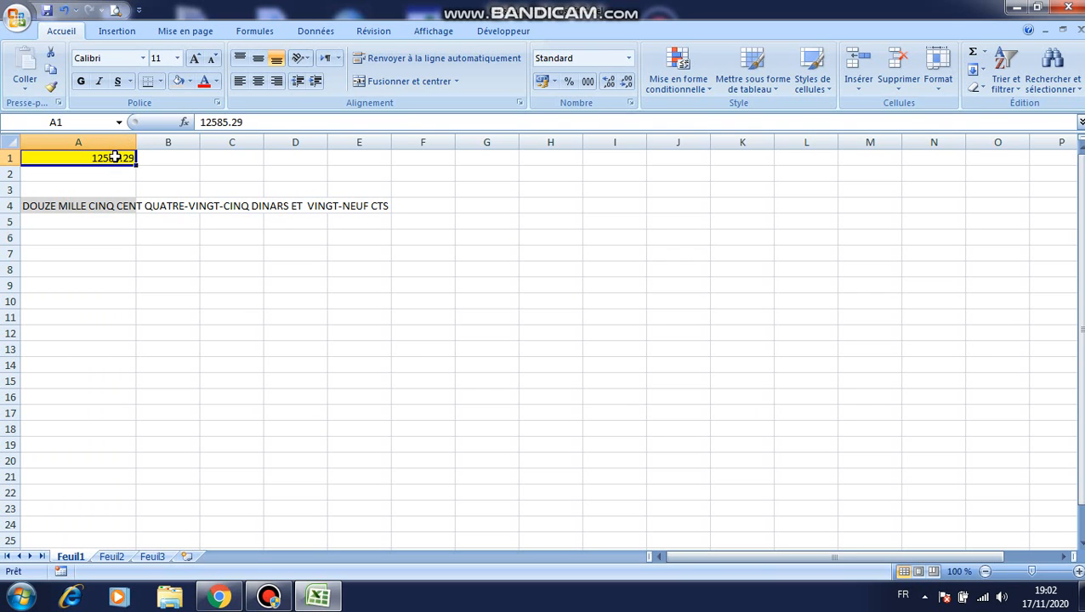
key(BackSpace)
text(10789)
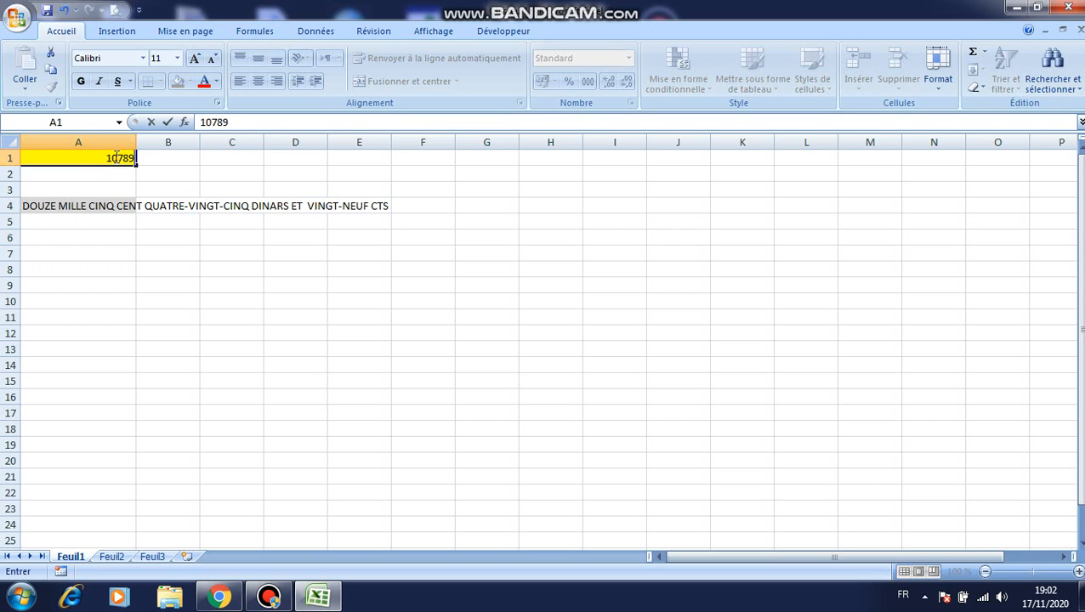
text(033)
key(Return)
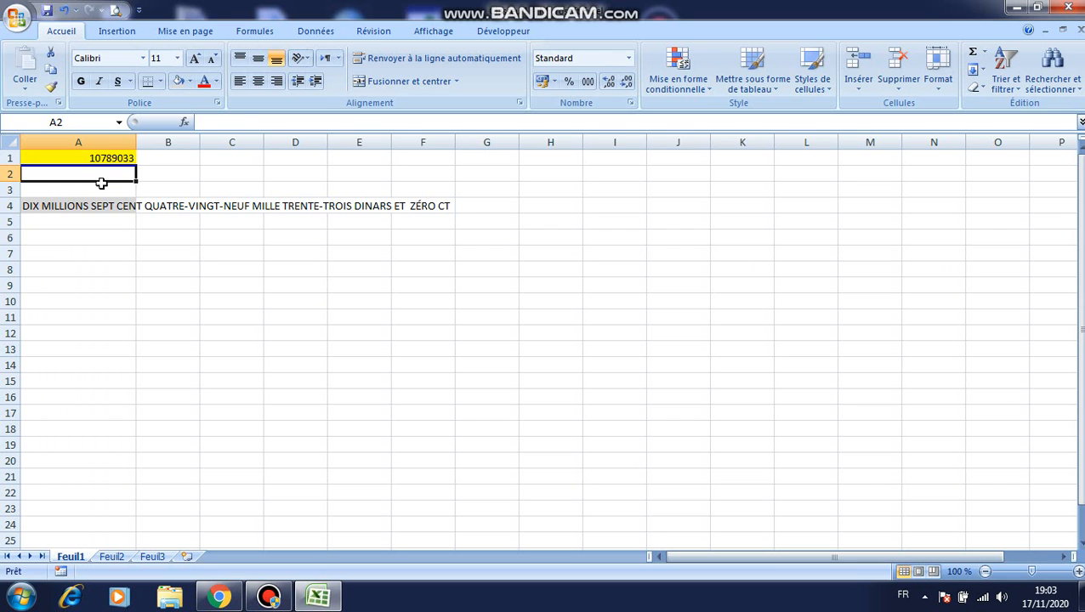
- Format cell A1 as Nombre with two decimals and the thousands separator
click(87, 157)
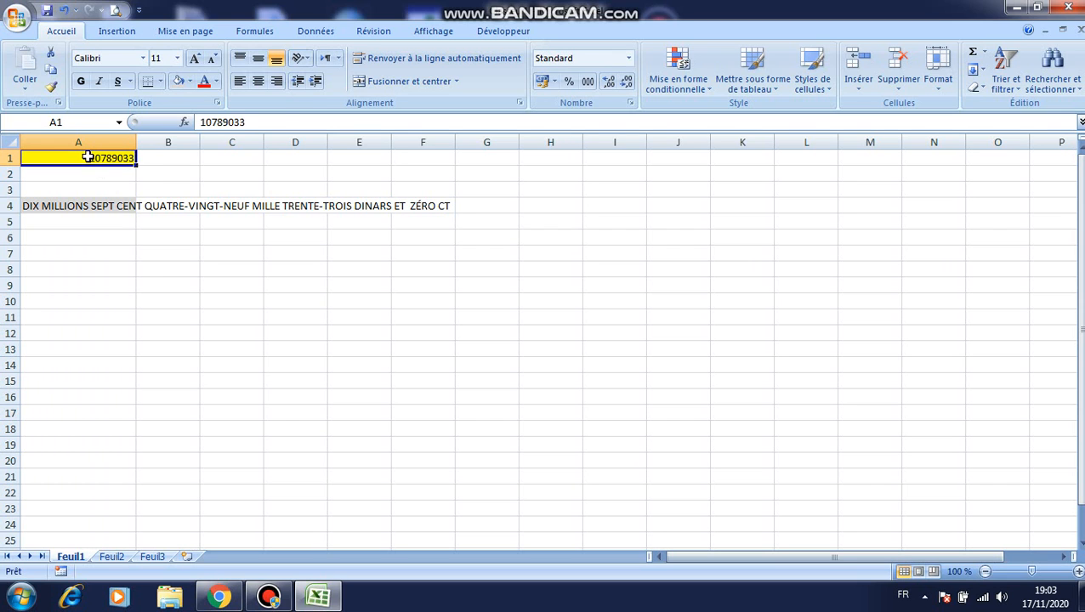
right_click(88, 158)
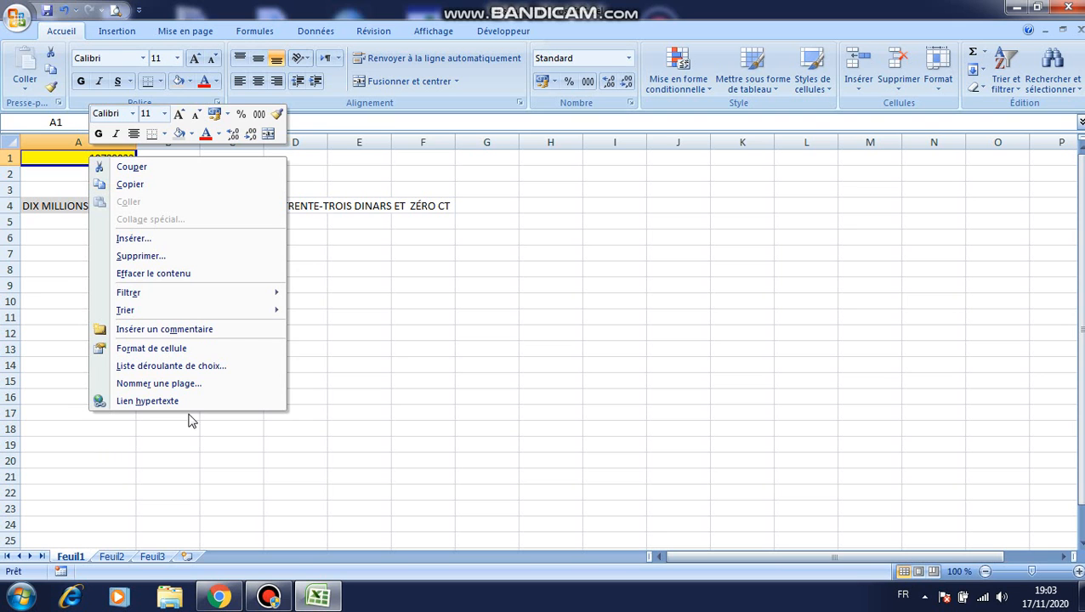
click(175, 348)
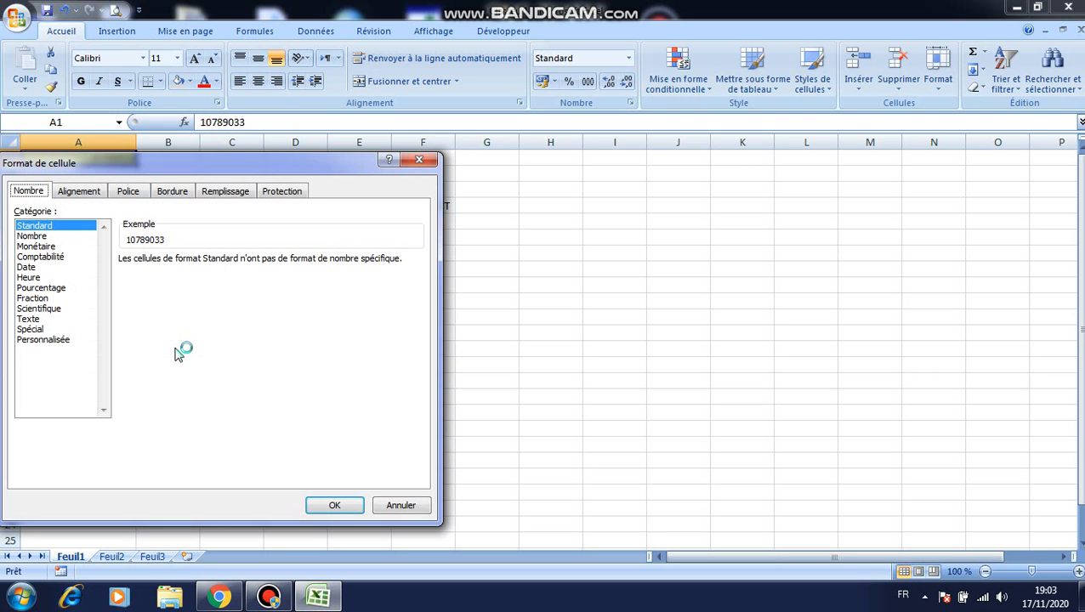
click(41, 235)
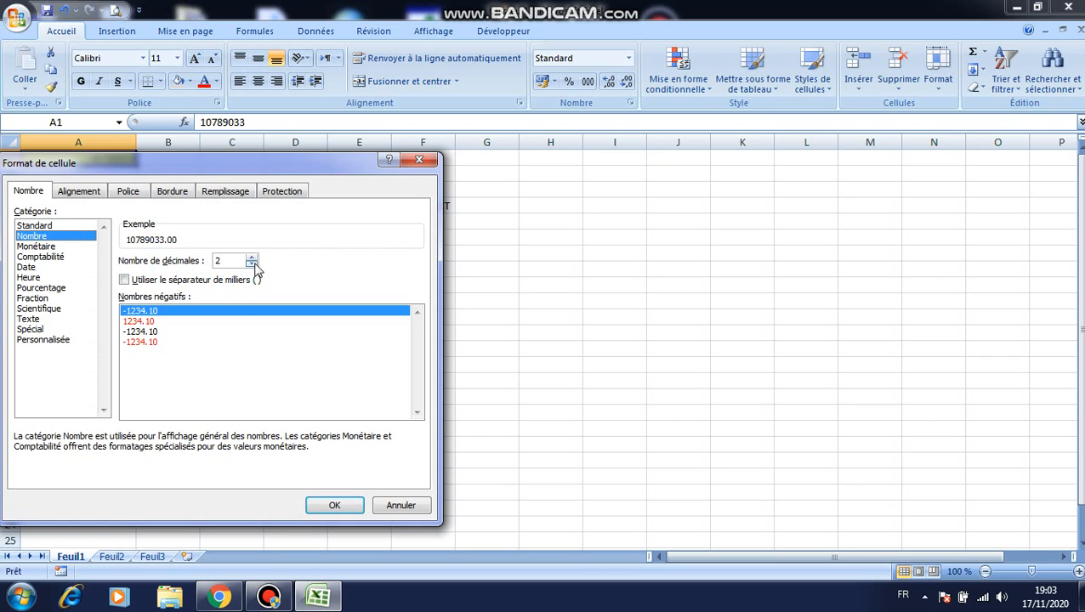
click(124, 279)
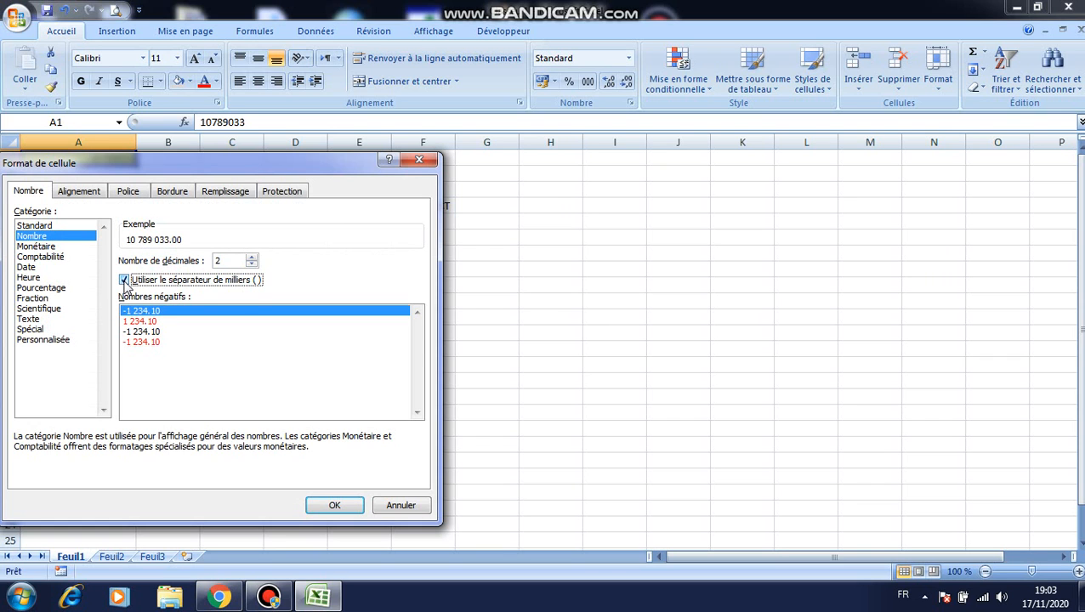
click(335, 505)
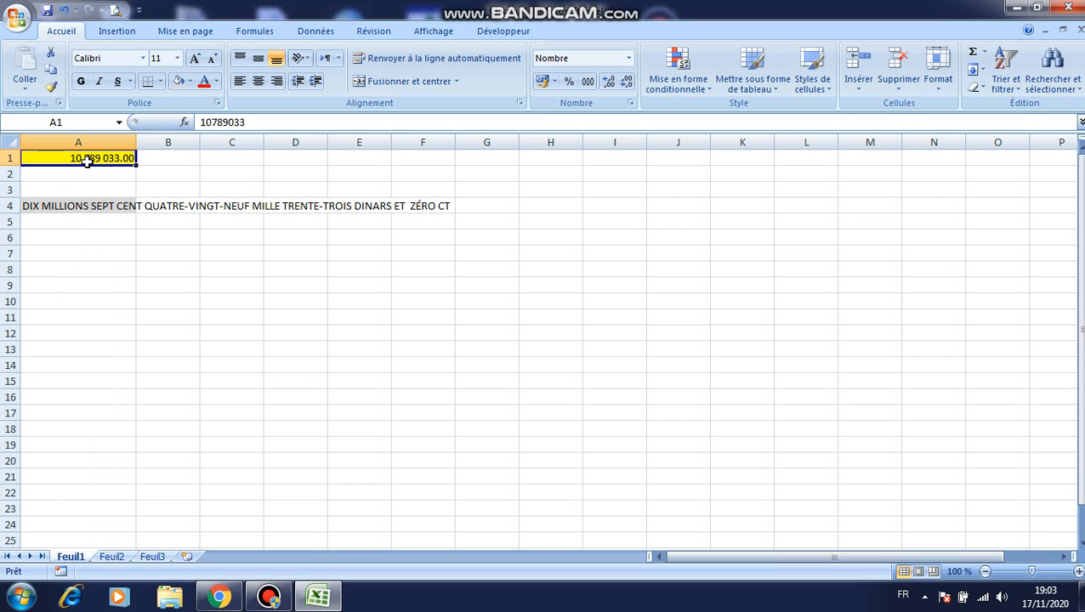
- Replace the amount in cell A1 with 10000
key(BackSpace)
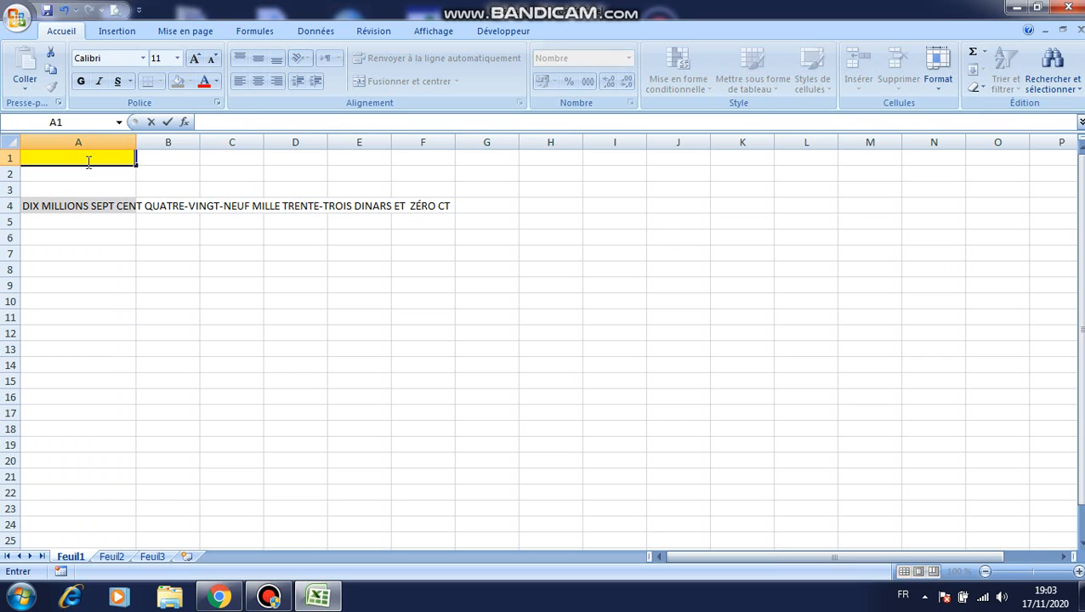
text(10000)
key(Return)
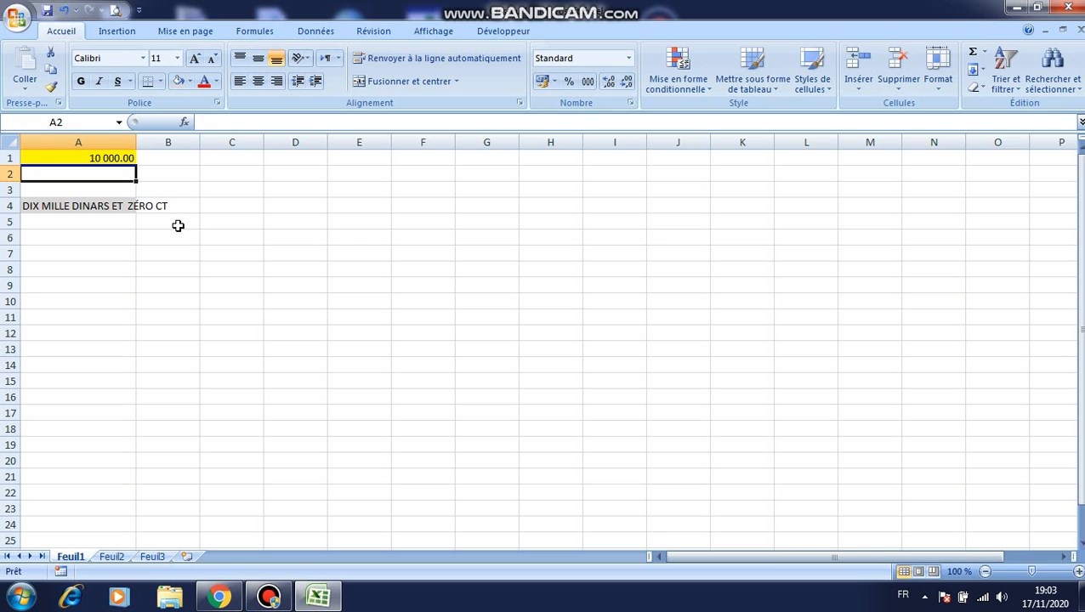
- Close Excel without saving the changes to Classeur1
scroll(178, 225, right, 5)
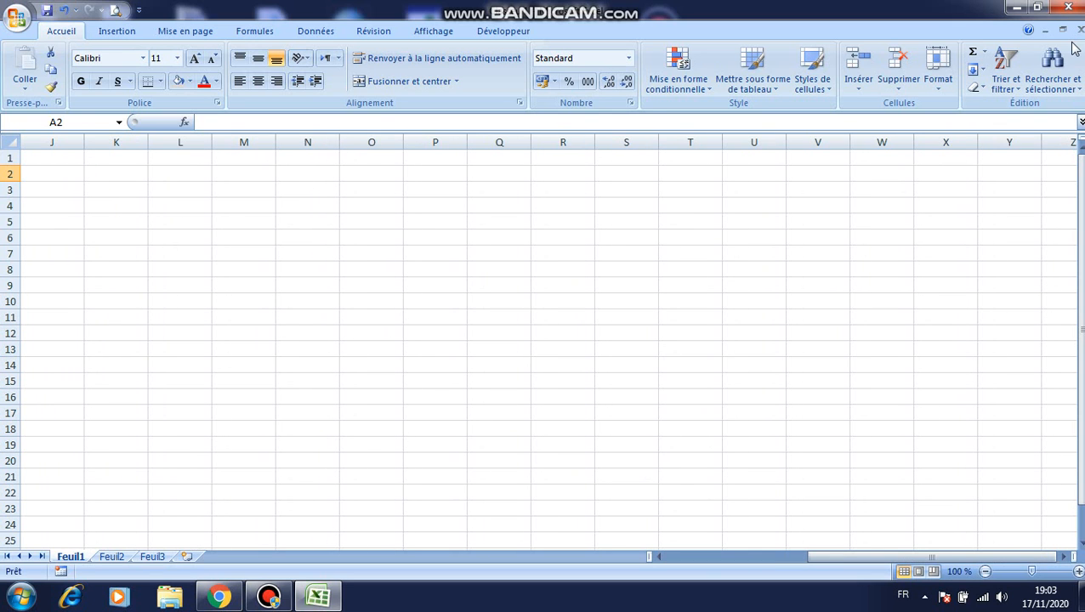
click(1070, 9)
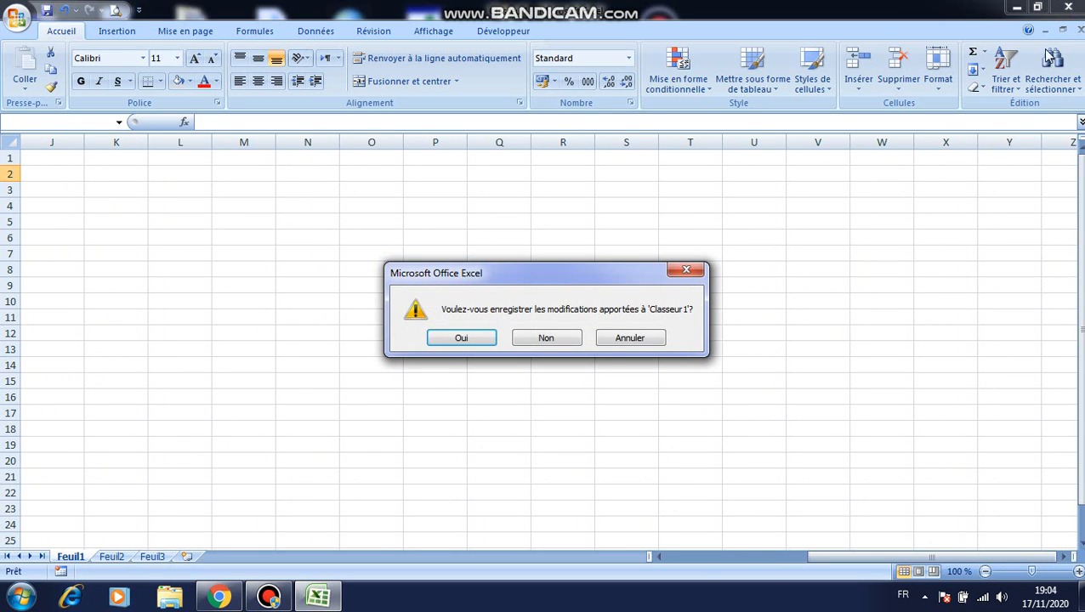
click(547, 345)
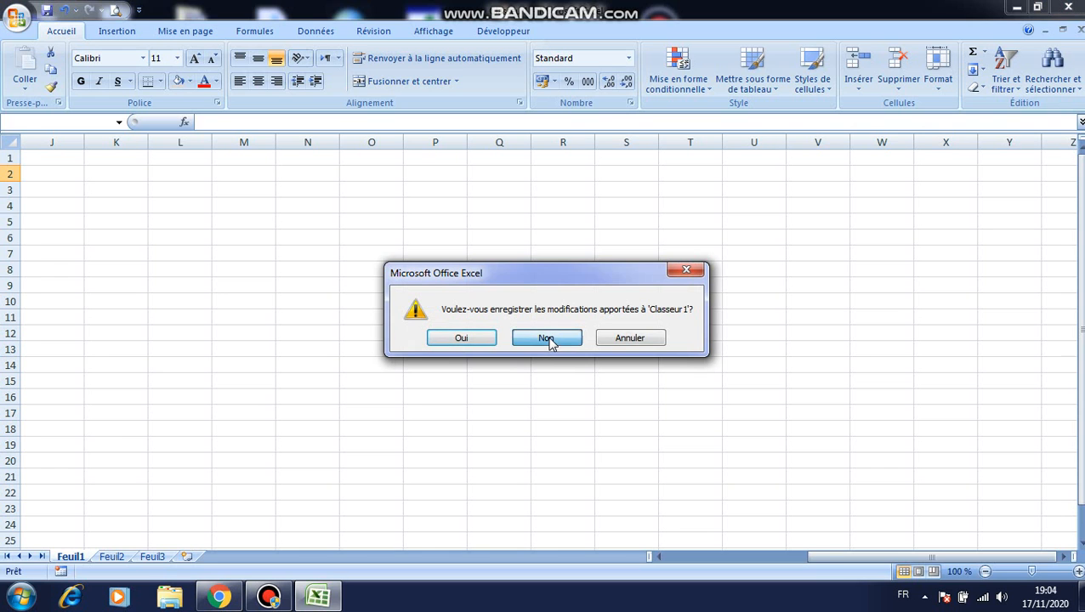